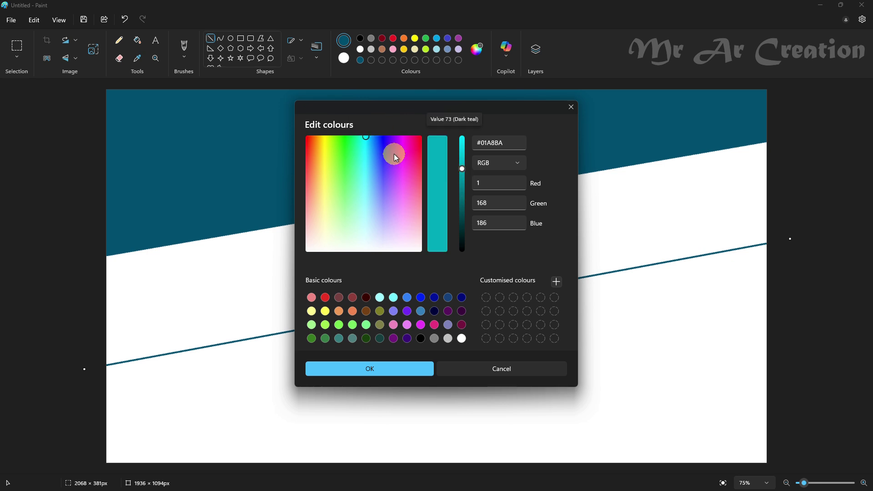
Mix a medium blue custom colour and fill the diagonal band directly below the dark teal area with it.
drag(366, 136, 369, 135)
click(462, 165)
click(370, 366)
click(403, 218)
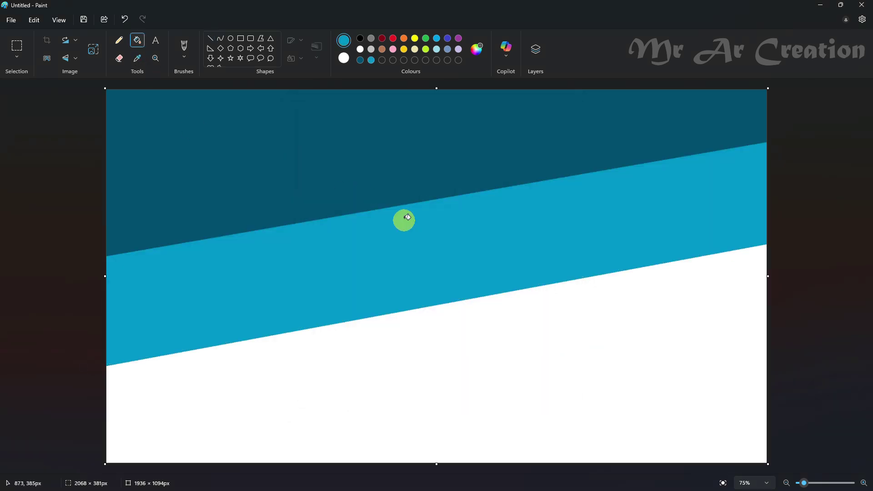
Draw a third diagonal line below the blue band, fill the band above it red and the remaining area below orange.
click(210, 38)
drag(137, 452, 872, 313)
mouse_move(700, 346)
mouse_down()
mouse_move(629, 370)
mouse_move(707, 357)
mouse_move(709, 347)
mouse_up()
click(392, 38)
click(137, 40)
click(532, 334)
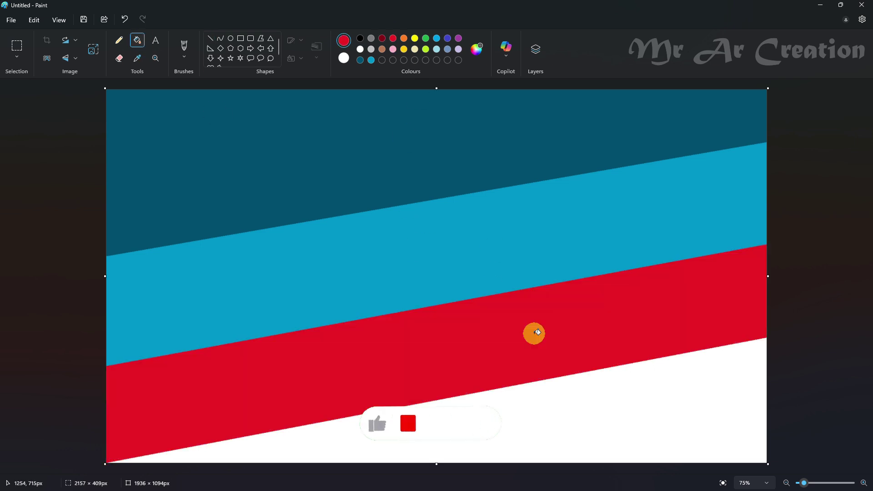
click(404, 39)
click(581, 413)
Resize the image to 1 pixel wide without keeping the aspect ratio, leaving the height alone.
click(99, 51)
click(445, 207)
click(436, 238)
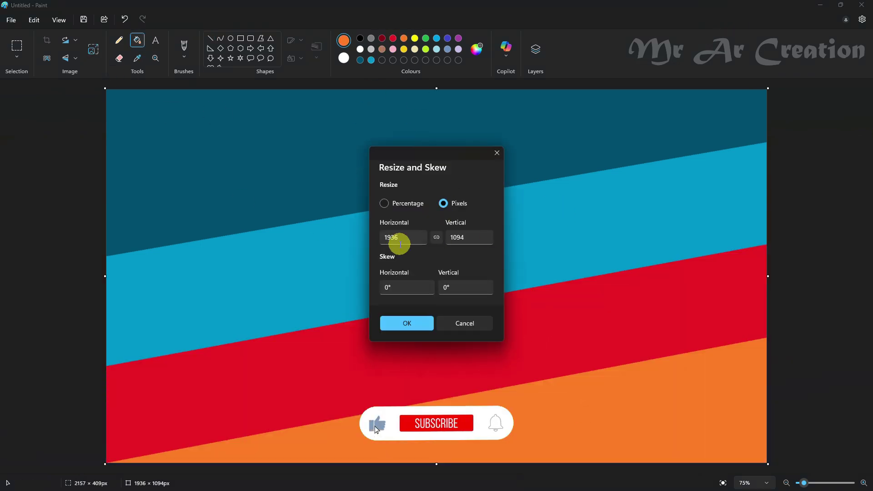
double_click(397, 240)
key(BackSpace)
text(1)
click(415, 326)
Stretch the image back to 1936 pixels wide without keeping the aspect ratio.
click(93, 49)
click(444, 205)
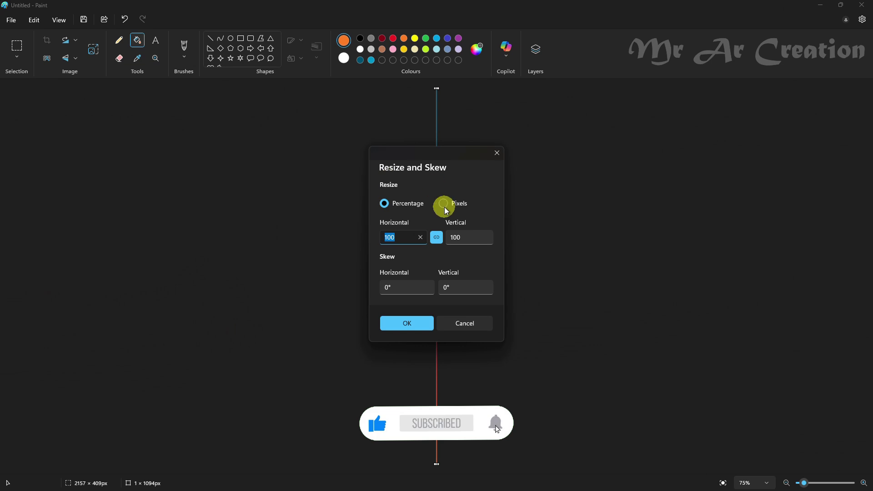
double_click(400, 235)
text(1936)
click(416, 323)
Resize the image to 5 pixels high without keeping the aspect ratio.
click(89, 51)
click(444, 202)
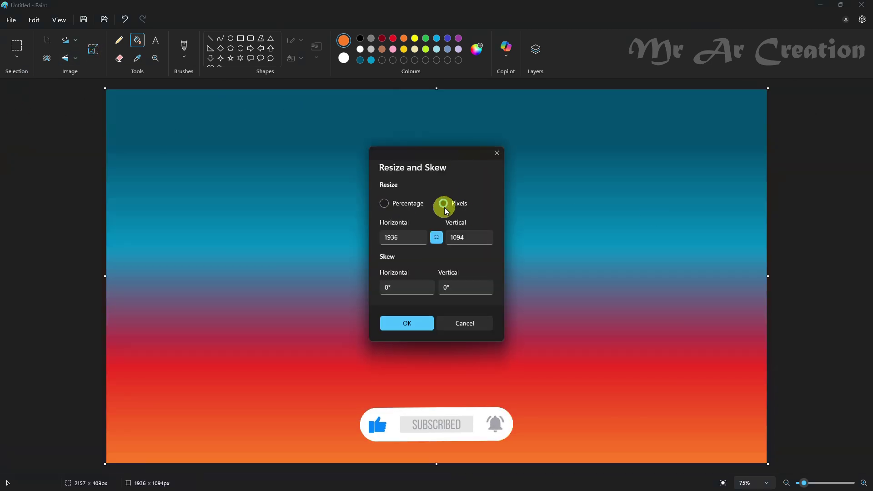
double_click(471, 235)
text(5)
click(405, 323)
Stretch the image back to 1094 pixels high without keeping the aspect ratio.
click(94, 49)
click(443, 203)
click(437, 238)
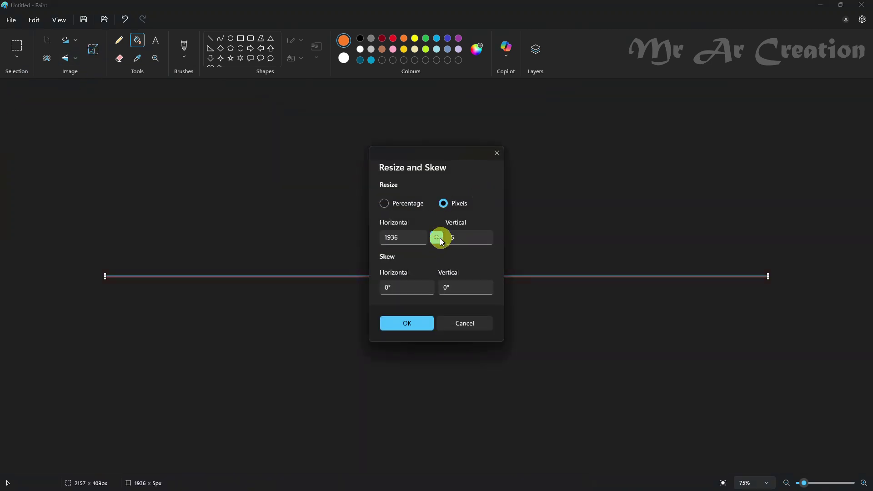
key(Return)
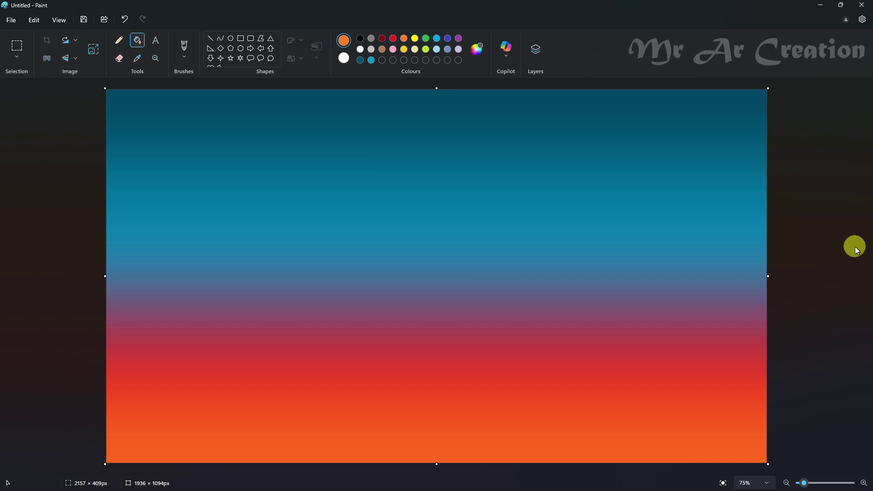
Select the whole gradient, shrink it to about 1023 pixels high, and fill the empty strip beneath it black.
click(17, 58)
click(37, 107)
drag(437, 89, 437, 120)
drag(440, 236, 440, 205)
drag(439, 433, 439, 438)
click(789, 312)
click(294, 443)
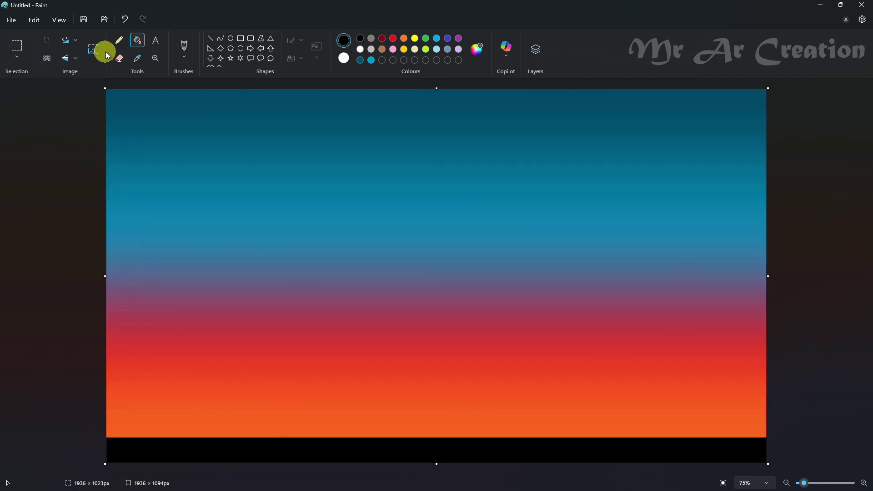
click(119, 40)
drag(265, 428, 765, 370)
click(137, 40)
click(709, 405)
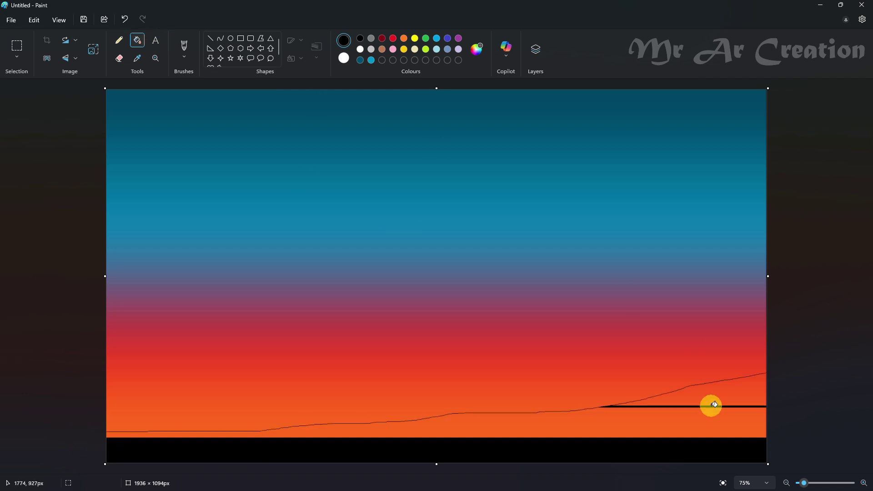
key(ctrl+z)
key(ctrl+z)
Add a new layer, sketch a gently rising hill outline across the canvas in black, and fill the area beneath it.
click(536, 49)
click(842, 96)
click(120, 42)
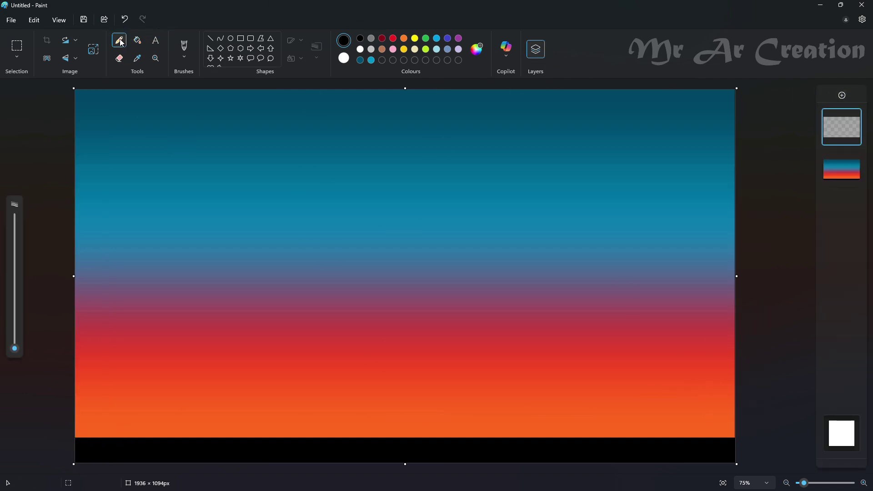
drag(98, 421, 739, 367)
click(137, 40)
click(491, 415)
Select the black hill and squash it downward to about 168 pixels high.
click(16, 45)
mouse_move(75, 367)
mouse_down()
mouse_move(75, 391)
mouse_move(798, 487)
mouse_up()
drag(405, 367, 405, 406)
click(762, 333)
click(119, 58)
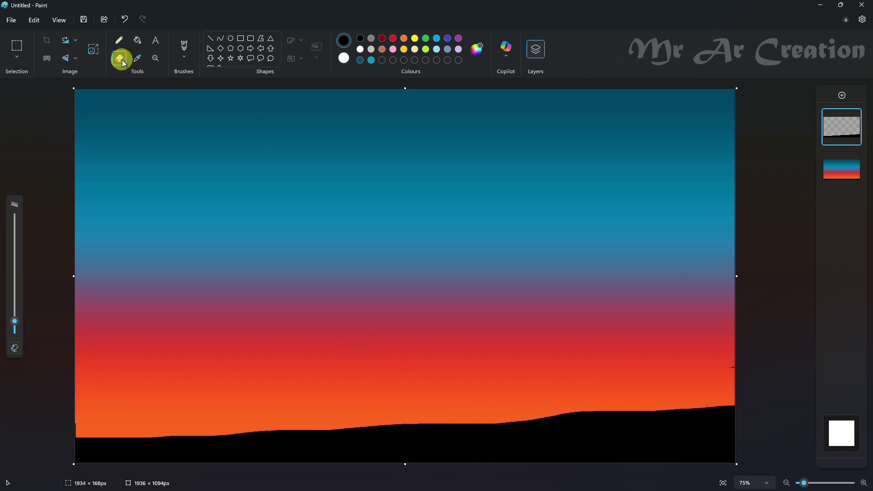
Draw a thick black tree trunk on the right part of the hill with two branches reaching up and left.
click(120, 42)
click(15, 319)
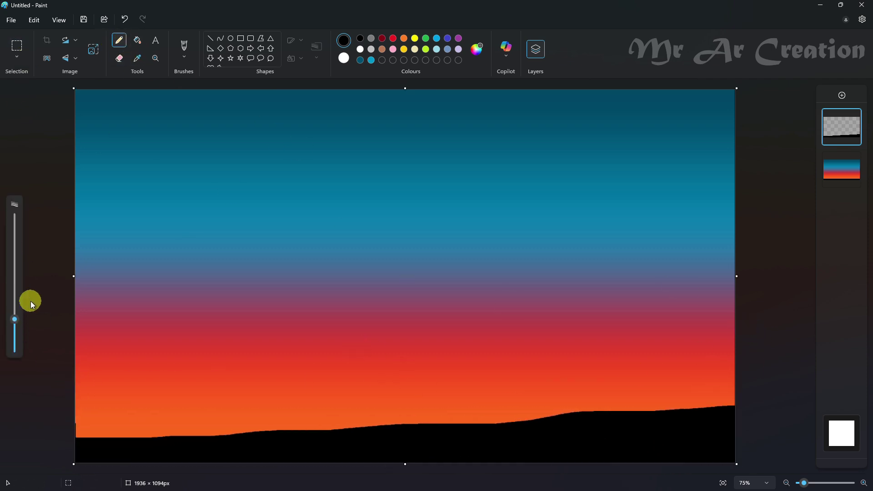
mouse_move(551, 413)
mouse_down()
mouse_move(572, 349)
mouse_move(585, 396)
mouse_up()
mouse_move(586, 362)
mouse_down()
mouse_move(571, 323)
mouse_move(592, 398)
mouse_up()
drag(556, 231, 568, 318)
drag(505, 262, 564, 318)
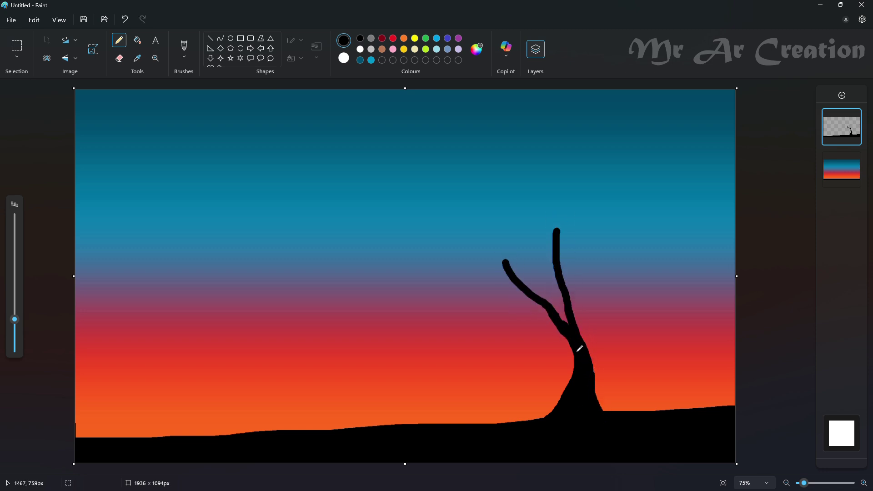
key(ctrl+z)
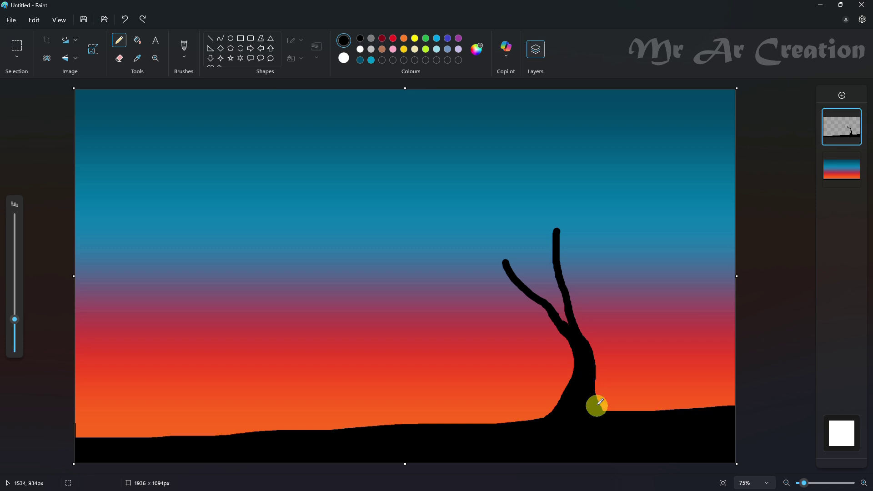
Set the pencil size to 11 px and draw a curved branch rising to the right from the trunk's top.
scroll(551, 347, up, 1)
drag(14, 319, 15, 334)
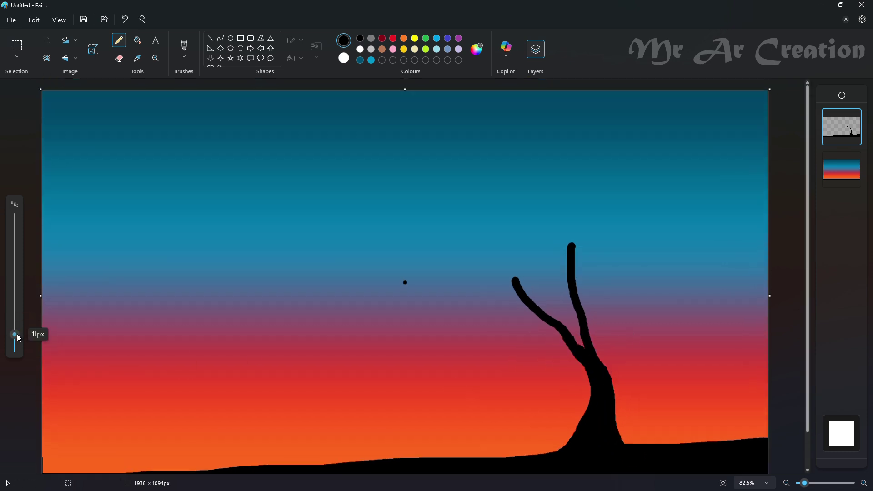
drag(609, 374, 651, 321)
drag(675, 232, 650, 330)
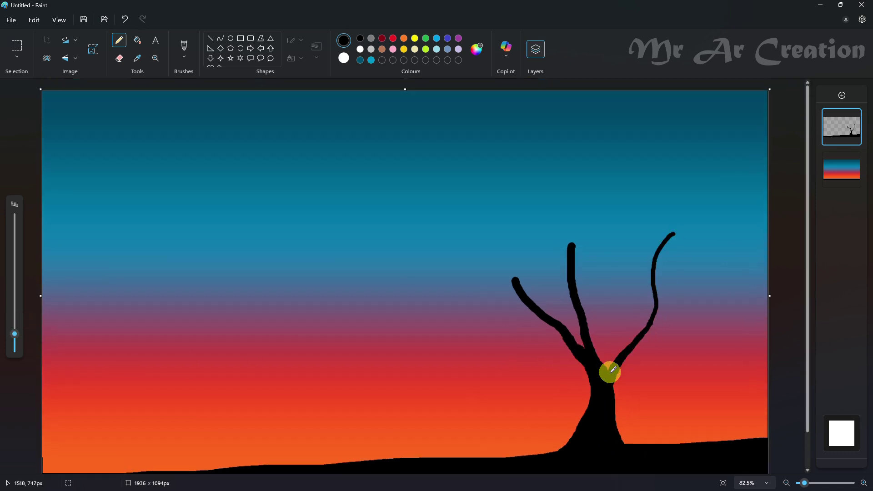
Extend the left and centre branches upward with thinner, tapering pencil strokes.
drag(14, 334, 15, 338)
drag(397, 201, 516, 275)
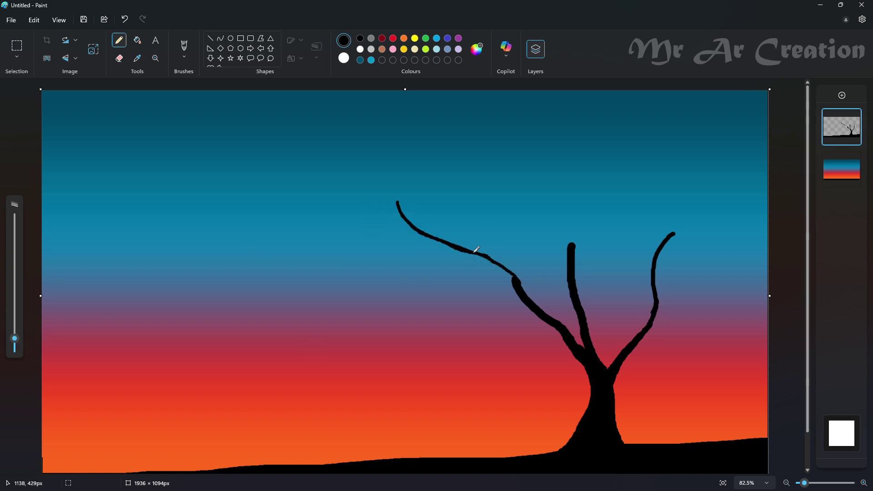
drag(603, 114, 572, 243)
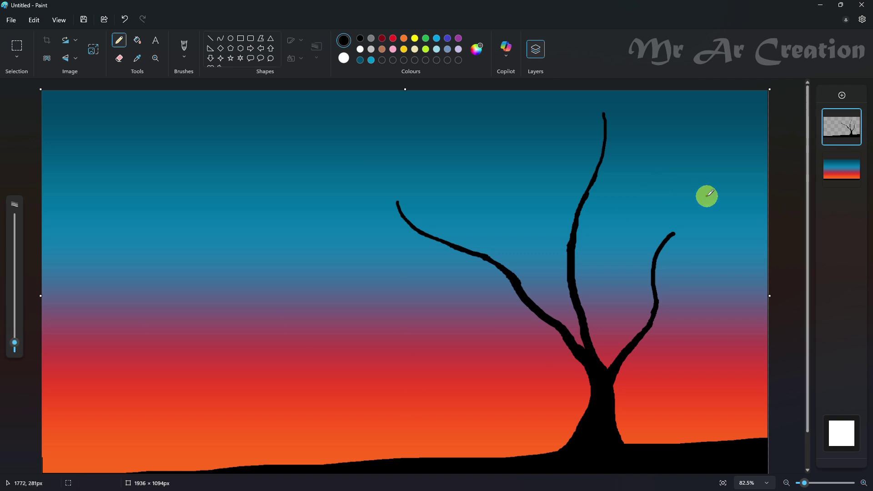
Extend the right branch toward the upper right with a thin, tapering tip.
scroll(706, 196, up, 2)
drag(768, 137, 677, 272)
key(ctrl+z)
mouse_move(767, 162)
mouse_down()
mouse_move(695, 261)
mouse_move(718, 222)
mouse_up()
key(ctrl+z)
scroll(708, 246, down, 4)
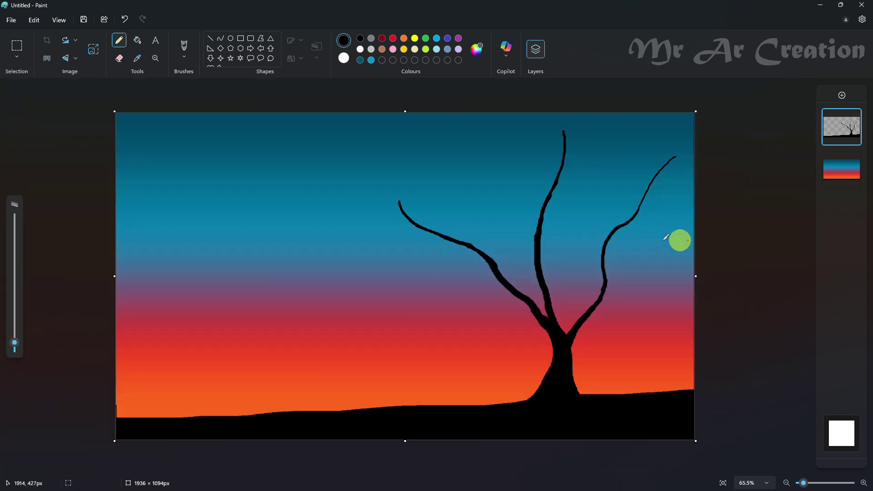
Extend the left branch upward with a fine pencil, thickening the stroke where it joins the branch.
scroll(678, 239, up, 3)
mouse_move(345, 105)
mouse_down()
mouse_move(384, 187)
mouse_move(376, 186)
mouse_move(397, 204)
mouse_up()
key(ctrl+z)
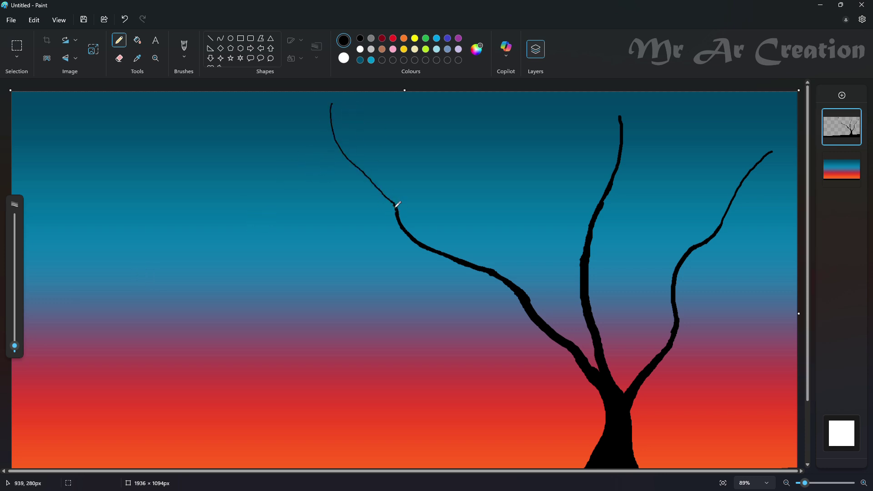
scroll(396, 198, up, 4)
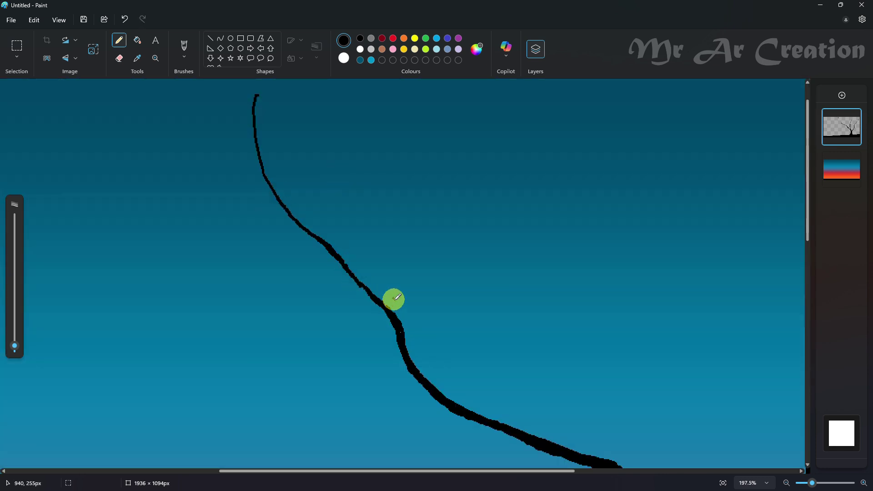
scroll(537, 262, down, 1)
drag(346, 189, 372, 230)
scroll(371, 230, down, 3)
Extend the centre branch with a thin tip reaching the canvas's upper edge.
scroll(747, 140, up, 4)
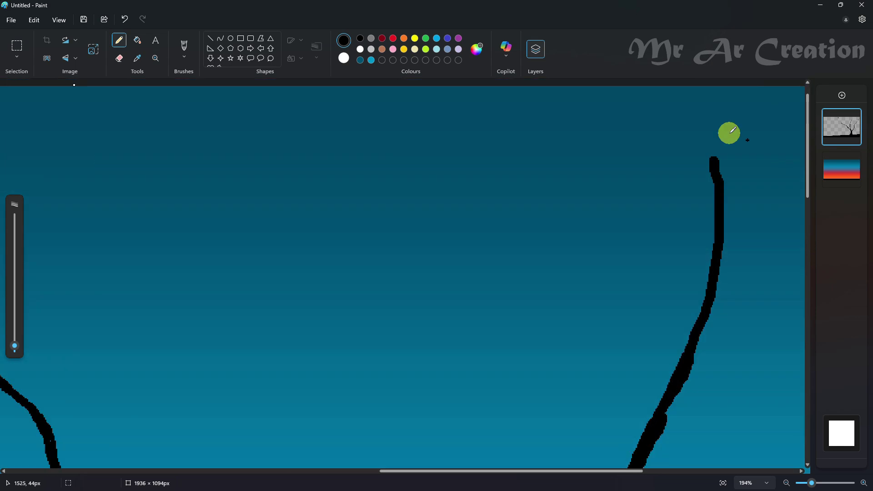
scroll(730, 133, up, 1)
key(ctrl+z)
drag(696, 118, 713, 190)
scroll(716, 207, down, 2)
scroll(715, 208, down, 3)
Draw a thin, wavy side branch running left from the lower part of the left branch.
drag(367, 257, 555, 276)
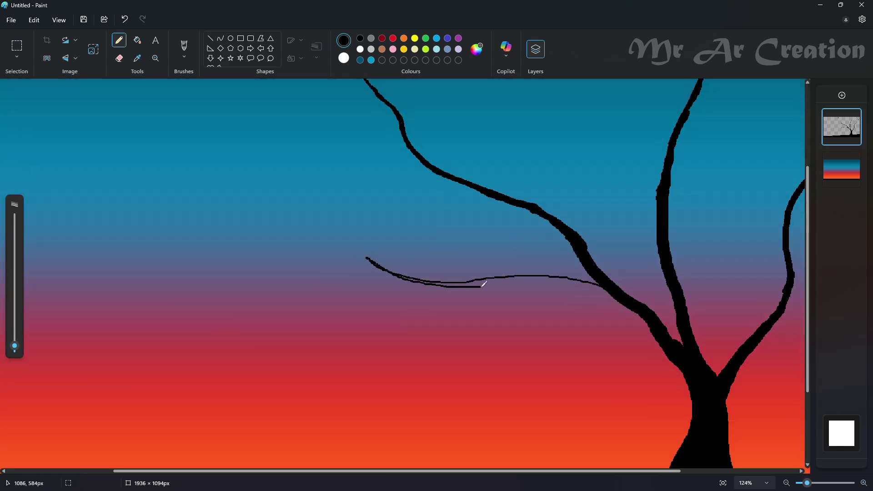
mouse_move(483, 284)
mouse_down()
mouse_move(477, 279)
mouse_move(609, 288)
mouse_up()
scroll(609, 287, up, 3)
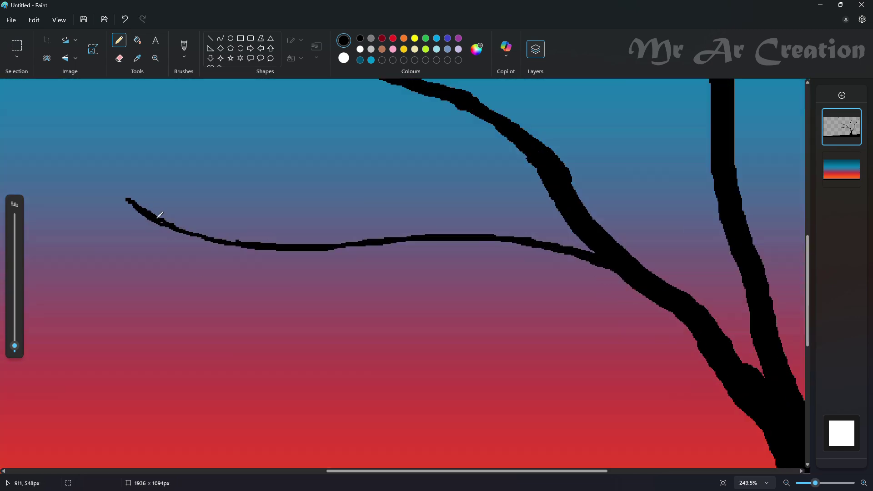
Extend the low side branch toward the upper left with a very fine tapering line.
drag(103, 185, 163, 226)
scroll(164, 226, up, 4)
drag(410, 472, 319, 471)
drag(161, 242, 273, 359)
key(ctrl+z)
drag(205, 300, 359, 422)
scroll(360, 421, up, 2)
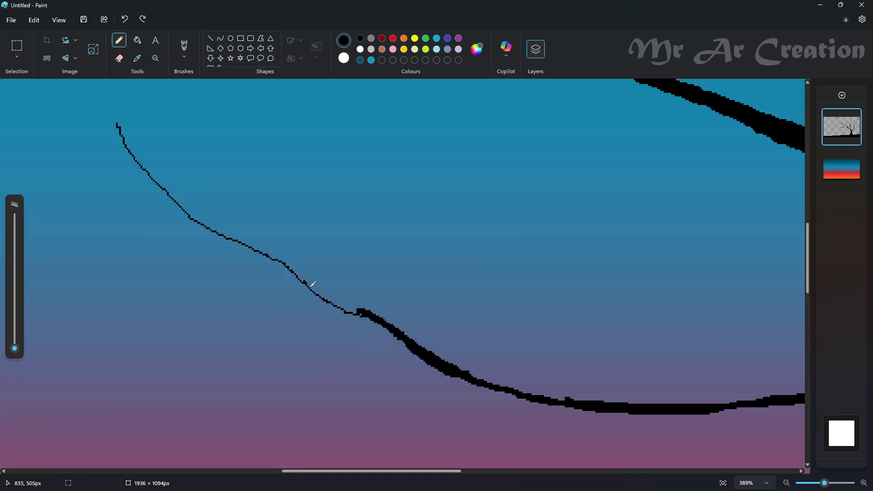
Enlarge the pencil and draw a curved branch rising between the left and centre branches.
scroll(345, 322, down, 7)
drag(14, 348, 14, 333)
scroll(457, 285, up, 1)
mouse_move(508, 209)
mouse_down()
mouse_move(527, 326)
mouse_move(552, 344)
mouse_up()
key(ctrl+z)
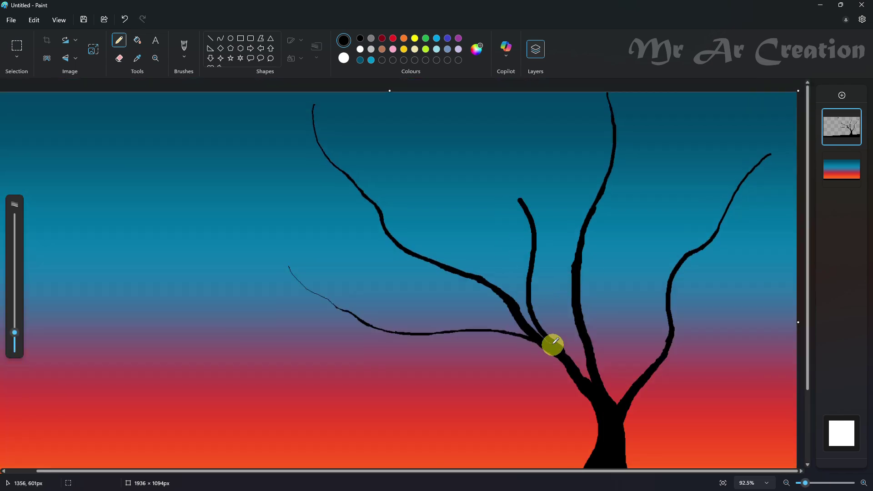
Draw one branch rising between the centre and right branches and another low branch running out to the right.
drag(636, 281, 595, 363)
key(ctrl+z)
drag(642, 250, 605, 392)
drag(735, 380, 629, 404)
Extend the branch between the left and centre ones to the canvas's upper edge, tapering it with thinner pencil strokes.
drag(15, 332, 14, 346)
scroll(536, 181, up, 2)
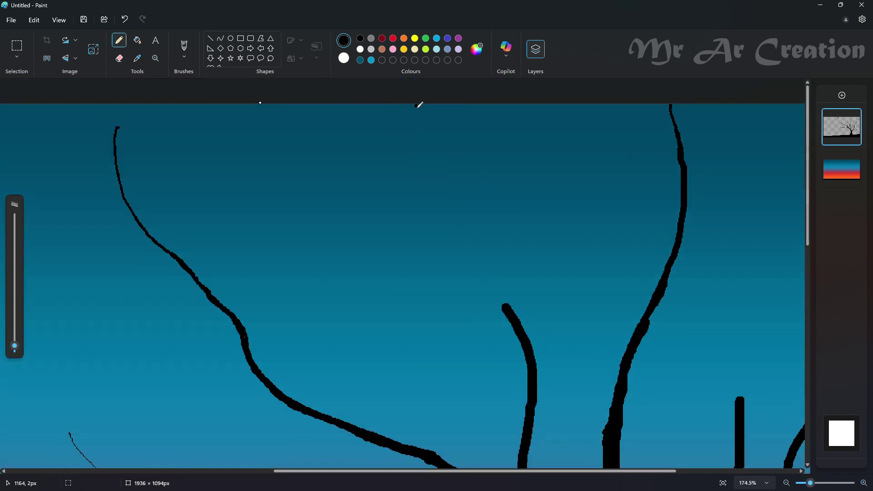
drag(419, 105, 506, 304)
scroll(505, 232, up, 1)
drag(14, 346, 15, 341)
drag(448, 177, 480, 235)
mouse_move(480, 235)
mouse_down()
mouse_move(484, 266)
mouse_move(495, 231)
mouse_move(502, 272)
mouse_up()
scroll(488, 237, down, 1)
drag(502, 272, 503, 269)
scroll(506, 265, up, 3)
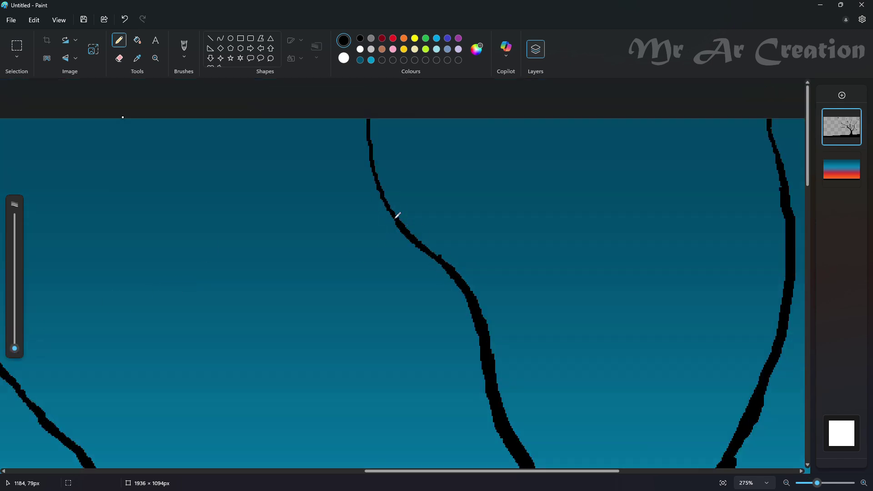
scroll(397, 218, down, 5)
drag(14, 348, 16, 344)
drag(165, 197, 248, 264)
Extend the branch between the centre and right ones upward, curving it to the right with a thinner pencil.
scroll(314, 337, up, 3)
scroll(366, 336, up, 1)
drag(647, 146, 548, 386)
key(ctrl+z)
scroll(656, 199, up, 1)
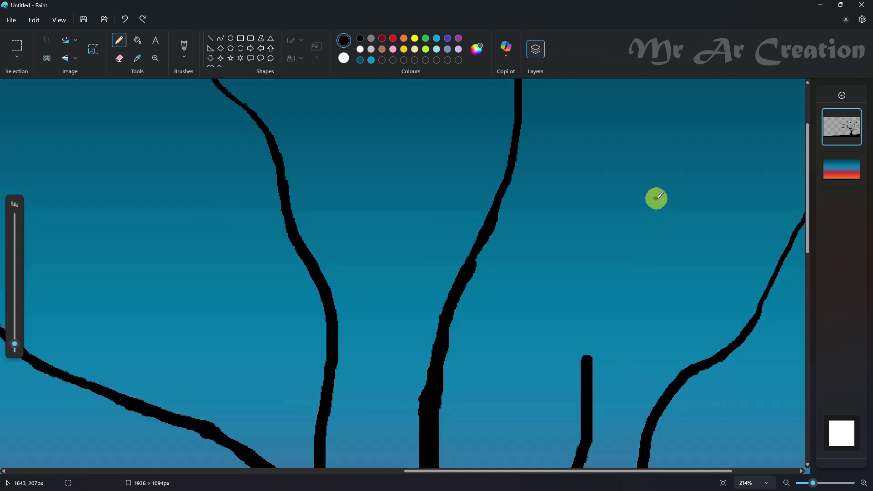
scroll(656, 198, up, 1)
mouse_move(710, 89)
mouse_down()
mouse_move(594, 406)
mouse_move(603, 312)
mouse_move(588, 408)
mouse_up()
key(ctrl+z)
drag(15, 344, 15, 341)
drag(585, 407, 590, 382)
drag(619, 257, 593, 376)
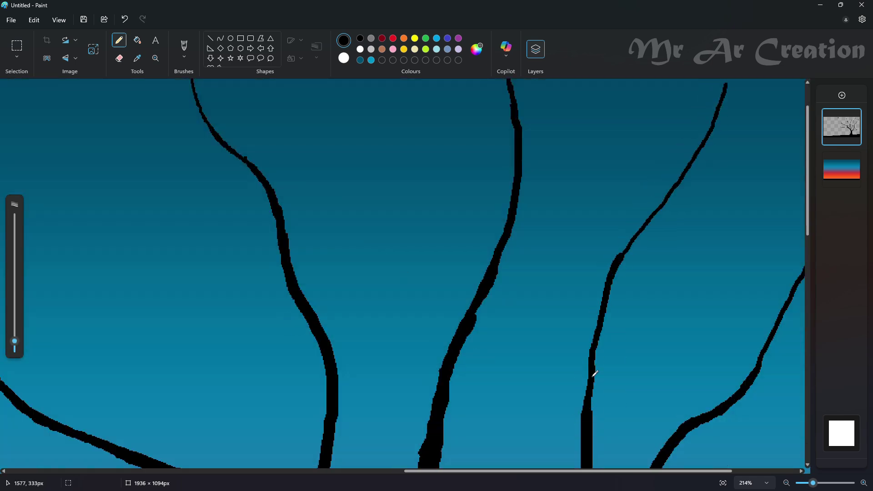
Smooth the upper part of the newly extended branch, using a finer pencil toward its tip.
scroll(664, 302, up, 1)
drag(676, 249, 623, 314)
drag(14, 341, 15, 345)
scroll(746, 206, up, 2)
scroll(746, 206, up, 2)
drag(719, 131, 640, 305)
Extend the low right-hand branch upward with a thin, curved tip near the canvas's right edge.
scroll(640, 289, down, 13)
drag(741, 472, 779, 472)
mouse_move(743, 121)
mouse_down()
mouse_move(613, 336)
mouse_move(655, 312)
mouse_move(667, 286)
mouse_up()
scroll(667, 287, down, 1)
Draw a thin fork off the low right-hand branch, reaching the canvas's right edge, and clean up where it joins.
mouse_move(569, 303)
mouse_down()
mouse_move(612, 315)
mouse_move(732, 256)
mouse_up()
key(ctrl+z)
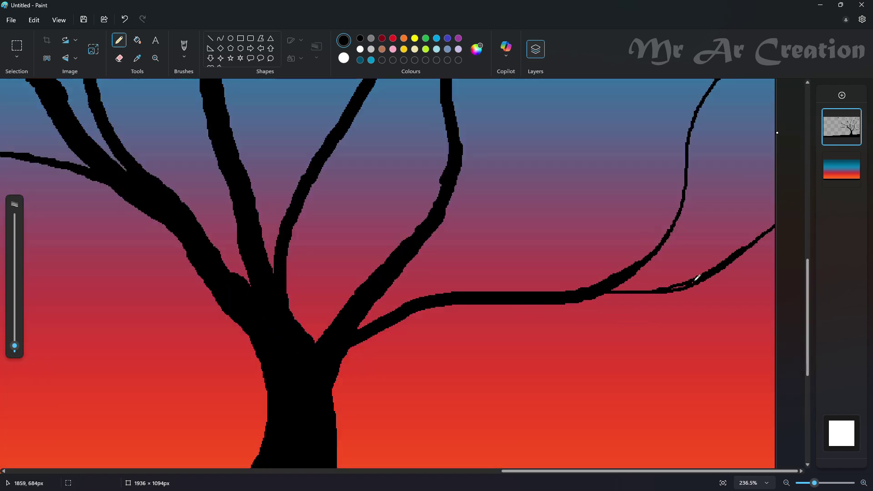
drag(675, 285, 684, 288)
key(ctrl+z)
mouse_move(606, 295)
mouse_down()
mouse_move(668, 291)
mouse_move(630, 289)
mouse_up()
Draw a thin offshoot rising to the upper right from the bend in the right branch.
scroll(600, 318, up, 3)
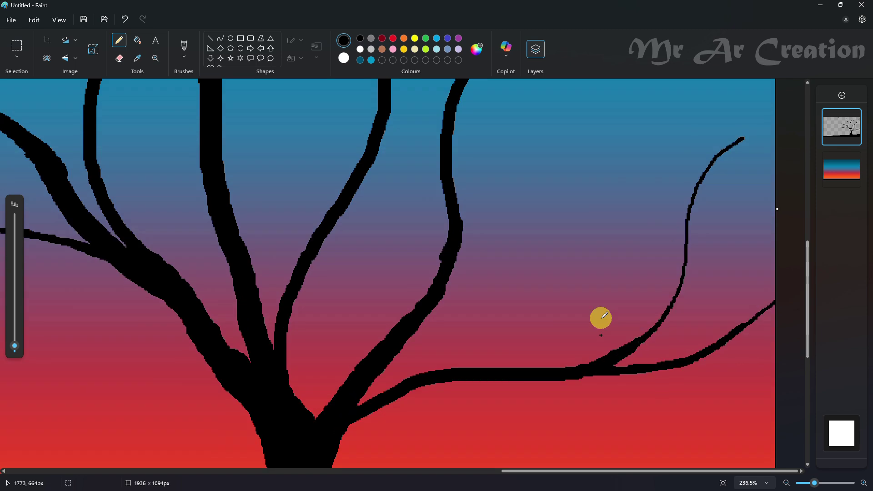
drag(448, 327, 579, 183)
drag(539, 257, 456, 328)
Draw a thin, curved offshoot rising from the left side of the right branch and thicken it toward its base.
scroll(473, 294, up, 5)
drag(501, 176, 450, 431)
drag(435, 295, 434, 357)
scroll(433, 259, down, 2)
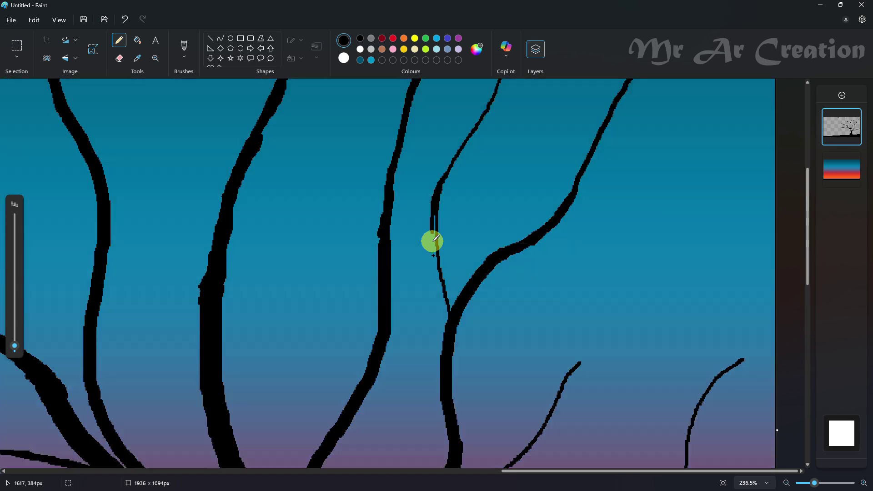
drag(433, 227, 437, 292)
scroll(468, 282, up, 2)
drag(492, 226, 443, 308)
Draw a side branch curving to the upper right off the right branch, thicken its base, and fork the main tip at the canvas's right edge.
scroll(518, 291, down, 1)
drag(747, 155, 542, 299)
drag(638, 280, 545, 302)
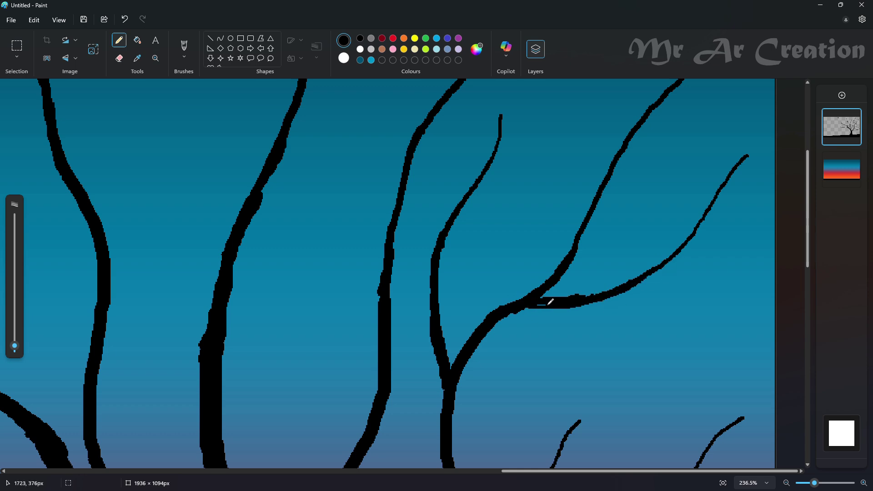
scroll(546, 300, up, 3)
scroll(777, 159, down, 1)
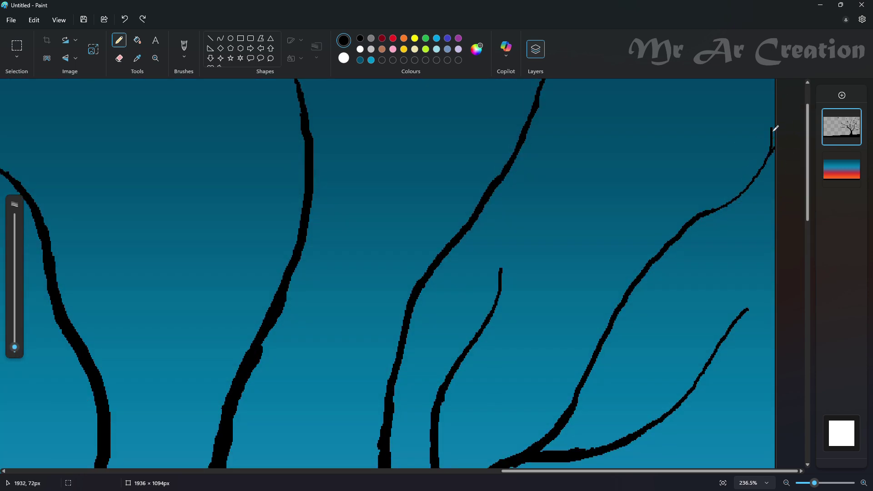
drag(746, 96, 708, 199)
key(ctrl+z)
scroll(738, 171, up, 3)
scroll(741, 182, down, 5)
drag(719, 129, 676, 278)
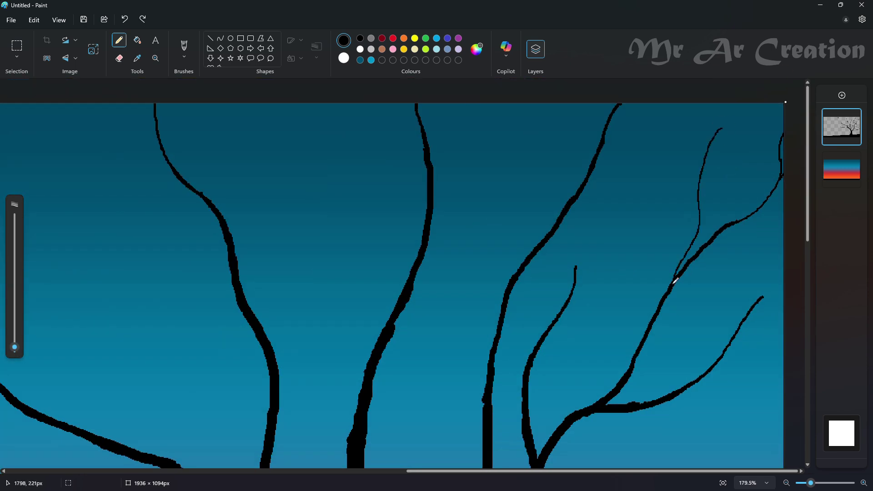
key(ctrl+z)
Draw a long thin twig from the upper part of the right branch to the canvas's top edge, thickened where it joins.
scroll(673, 268, up, 3)
drag(704, 104, 650, 320)
scroll(674, 362, down, 4)
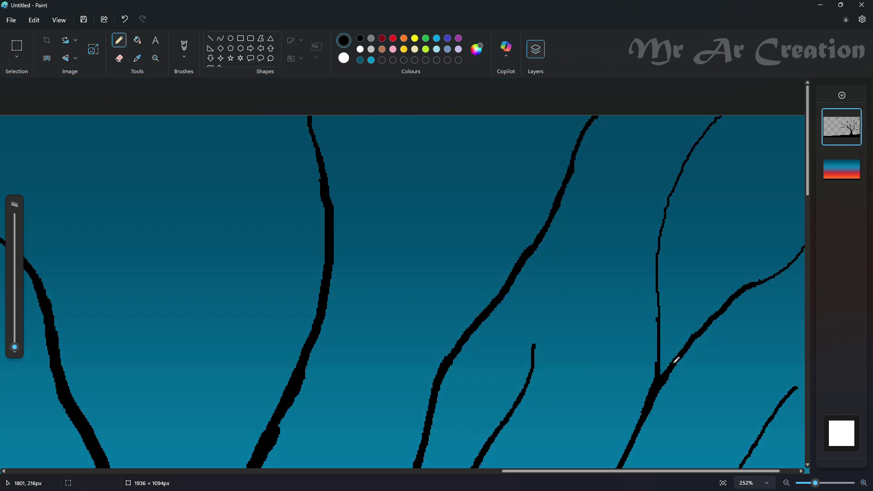
Add thin side twigs reaching to the upper right from the slender offshoot on the lower half of the right branch.
scroll(713, 250, up, 4)
drag(753, 260, 615, 360)
drag(646, 258, 599, 374)
scroll(589, 386, up, 3)
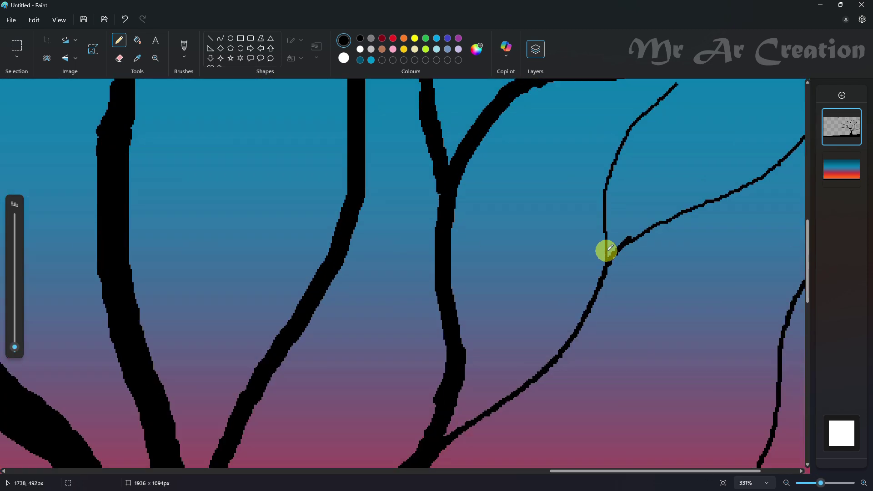
Add thin forked twigs to the rising offshoot of the low right-hand branch, near the canvas's right edge.
scroll(608, 251, down, 4)
scroll(721, 415, up, 3)
scroll(721, 415, down, 4)
scroll(737, 385, up, 6)
scroll(737, 385, down, 4)
drag(753, 195, 689, 242)
drag(738, 92, 672, 200)
scroll(659, 227, down, 3)
drag(687, 286, 647, 292)
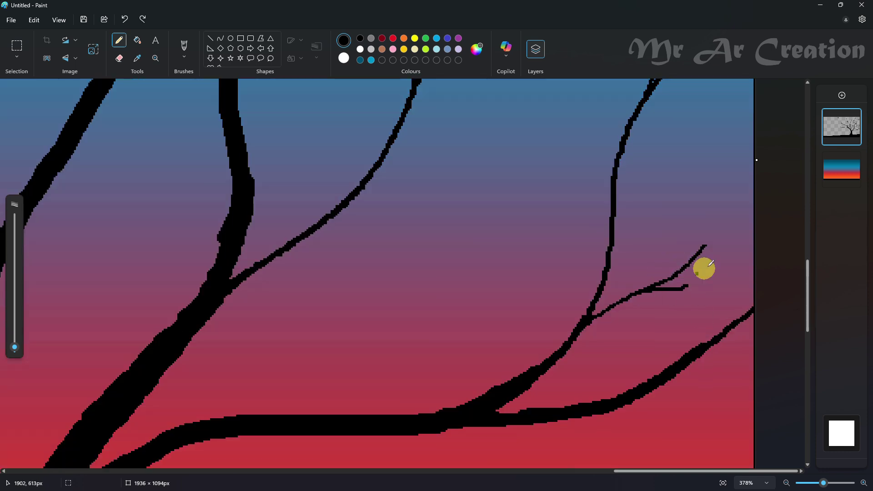
Draw small twigs off the outer end of the low right-hand branch, reaching the canvas's right edge.
scroll(703, 268, down, 1)
drag(753, 350, 648, 353)
drag(750, 377, 715, 361)
Split the upper right side branch with thin twigs reaching the canvas's right edge and one rising upward.
scroll(600, 330, up, 10)
drag(752, 319, 587, 386)
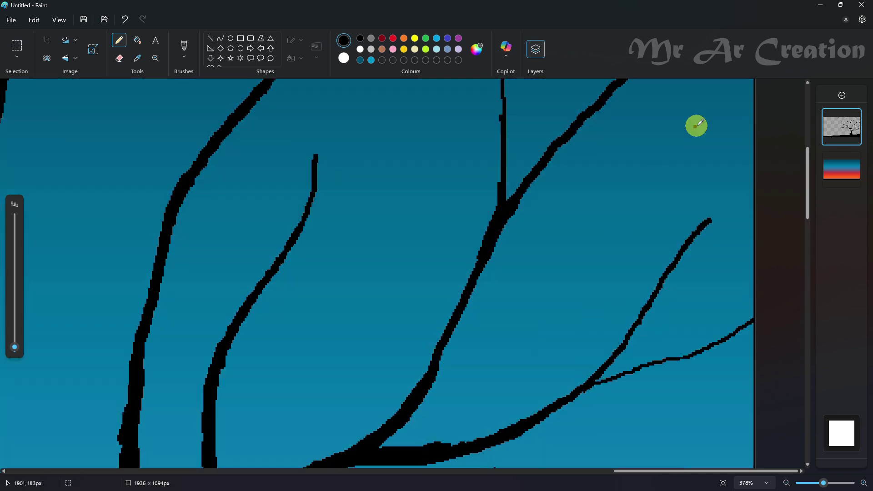
drag(752, 188, 703, 230)
mouse_move(704, 121)
mouse_down()
mouse_move(670, 183)
mouse_move(657, 283)
mouse_up()
Add a thin twig crossing the neighbouring branch on the left and extend the right branch's left offshoot upward with a curved tip.
scroll(520, 310, down, 5)
scroll(486, 334, down, 2)
drag(386, 197, 454, 315)
scroll(454, 314, up, 3)
drag(558, 168, 514, 317)
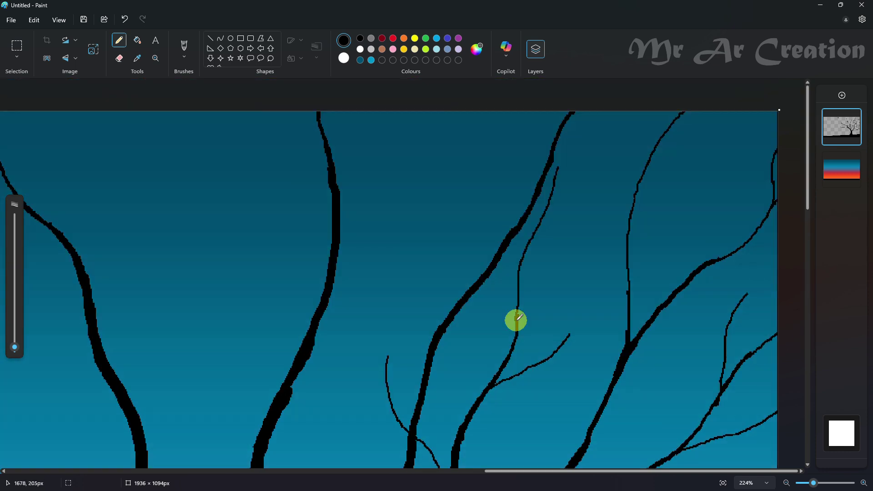
Draw thin offshoots rising from the upper parts of the two branches right of centre, toward the canvas's top edge.
drag(451, 120, 432, 341)
drag(653, 110, 527, 217)
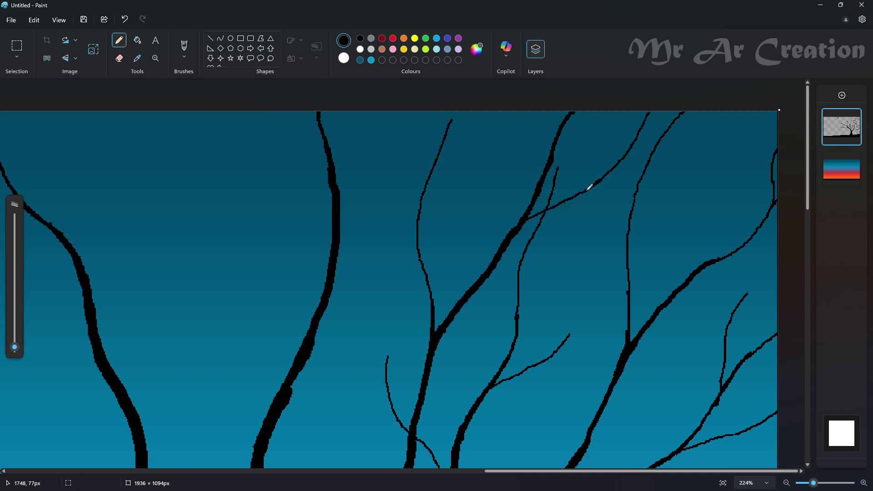
drag(510, 471, 448, 471)
drag(600, 112, 500, 254)
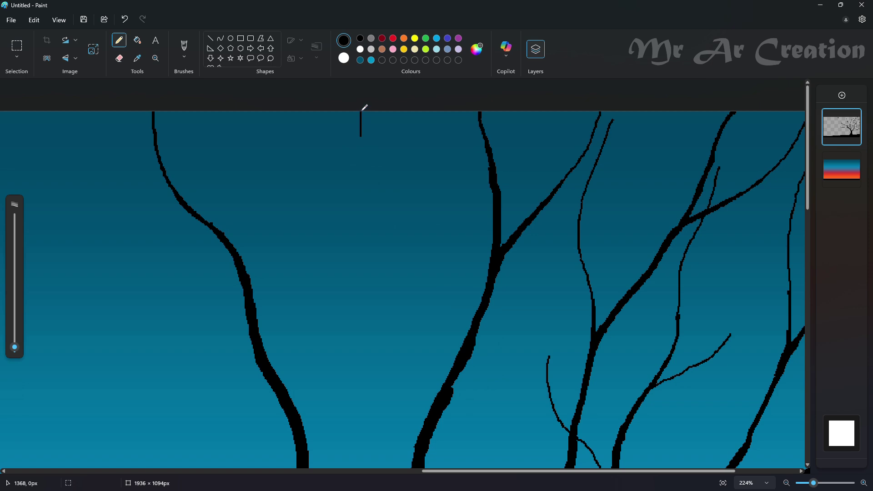
Draw a long offshoot from the canvas's top edge down to the left side of the thick central branch, thickening toward its base.
drag(361, 111, 403, 315)
scroll(403, 316, down, 2)
drag(400, 213, 395, 404)
drag(381, 297, 377, 321)
scroll(385, 233, down, 1)
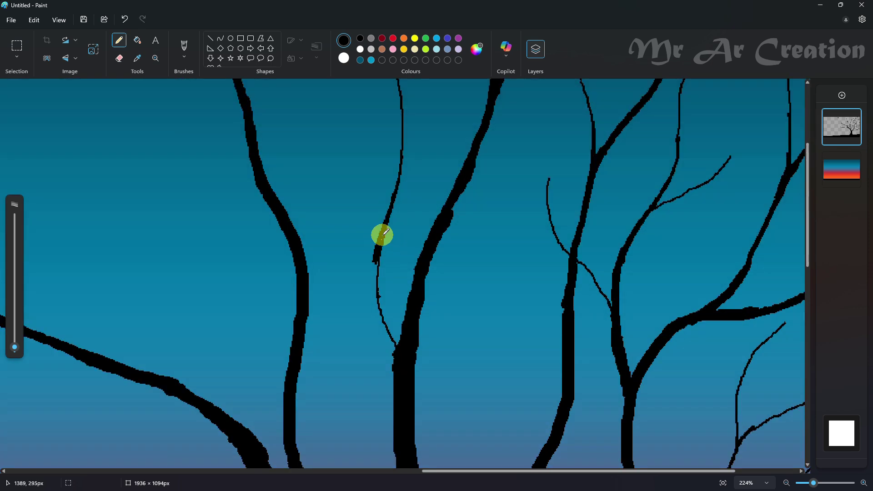
drag(375, 283, 380, 304)
scroll(380, 273, down, 1)
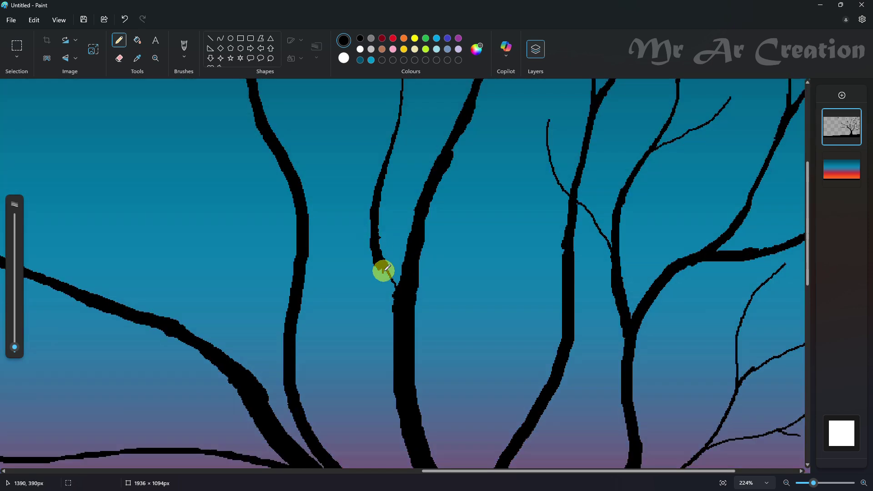
drag(384, 271, 394, 282)
Draw a thin offshoot with a small side twig rising from the lower right side of the thick central branch.
scroll(396, 288, down, 1)
drag(497, 179, 433, 391)
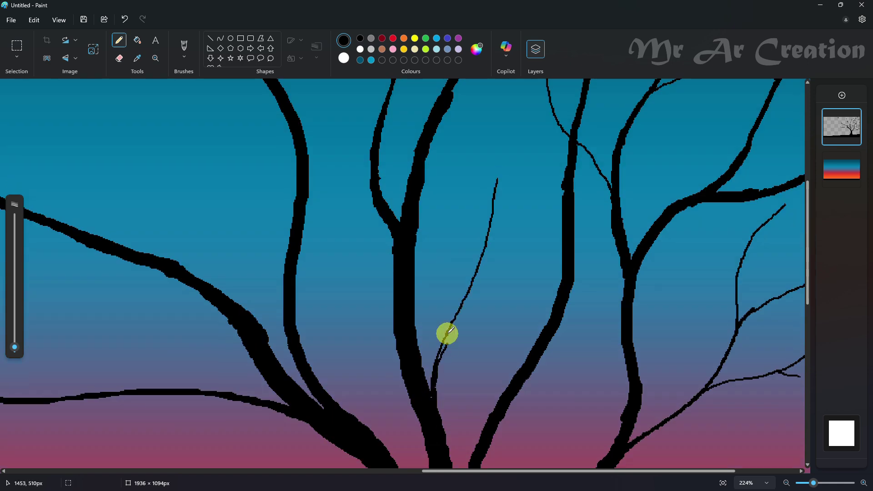
drag(532, 219, 472, 288)
Add thin twigs to the central branch's left offshoot and to both sides of the neighbouring branch on the left.
scroll(461, 297, down, 5)
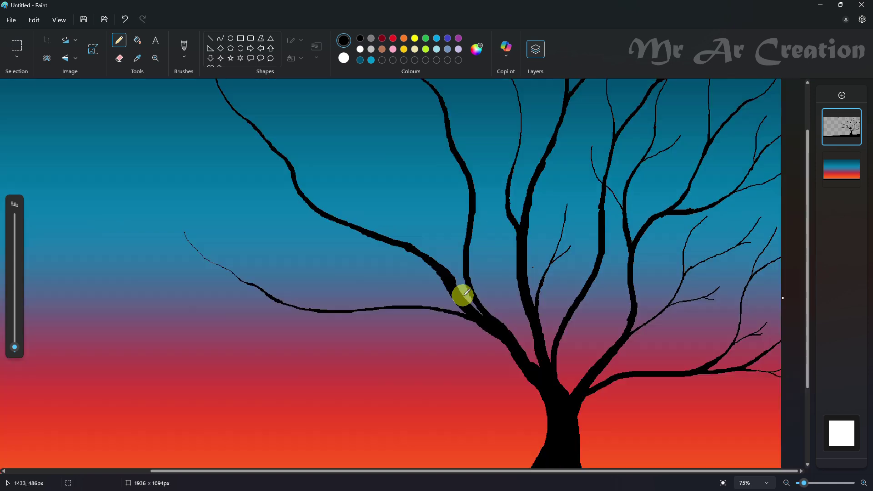
scroll(461, 254, up, 4)
drag(435, 181, 481, 357)
scroll(472, 339, up, 1)
drag(400, 123, 384, 206)
scroll(386, 203, down, 1)
mouse_move(251, 119)
mouse_down()
mouse_move(415, 295)
mouse_move(471, 223)
mouse_up()
scroll(418, 294, down, 2)
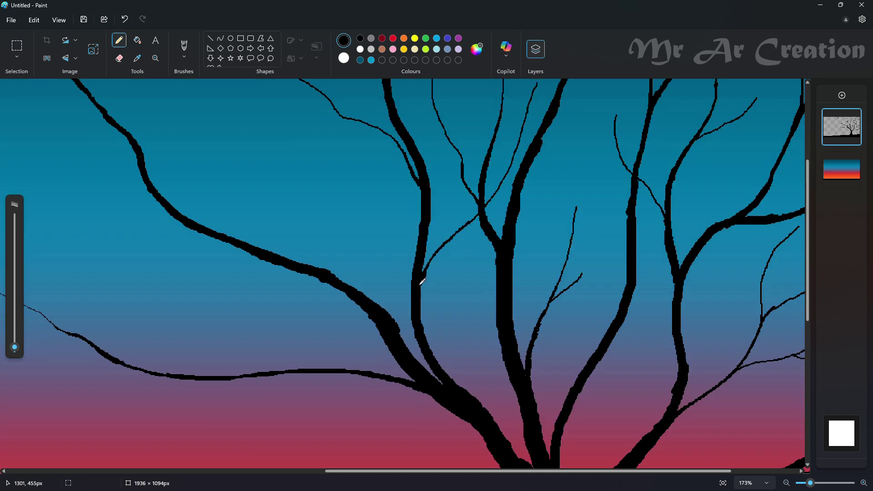
Thicken the long offshoot rising from the large left branch and give it a thin, forked twig on its right side.
scroll(436, 254, up, 3)
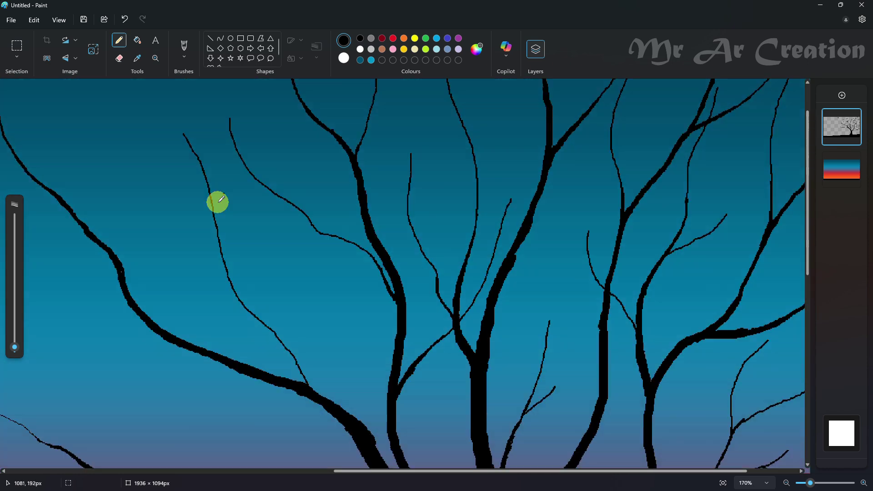
mouse_move(217, 200)
mouse_down()
mouse_move(249, 307)
mouse_move(265, 322)
mouse_up()
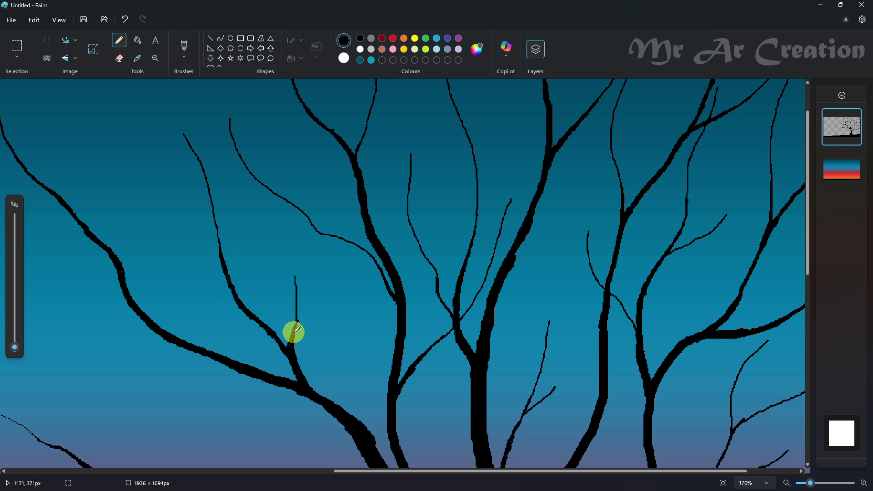
drag(288, 263, 297, 324)
key(ctrl+z)
drag(270, 231, 296, 316)
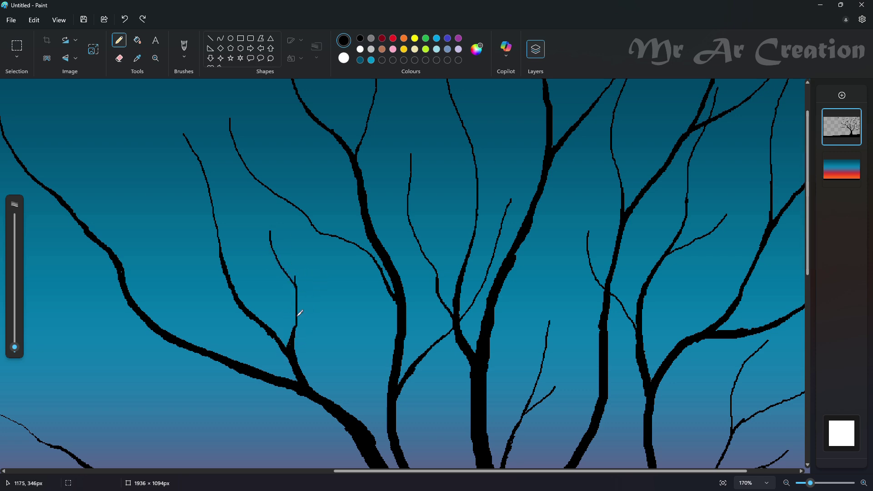
scroll(230, 353, up, 3)
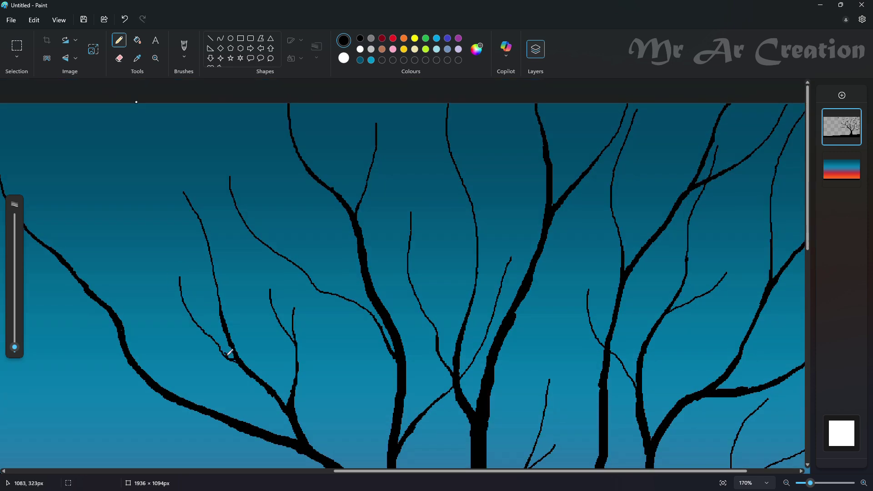
Draw a tapering side branch curving to the upper left from the large left branch, and add a thin twig below its base.
scroll(124, 302, left, 3)
mouse_move(109, 297)
mouse_down()
mouse_move(350, 405)
mouse_move(332, 404)
mouse_up()
scroll(273, 363, down, 1)
drag(172, 296, 234, 308)
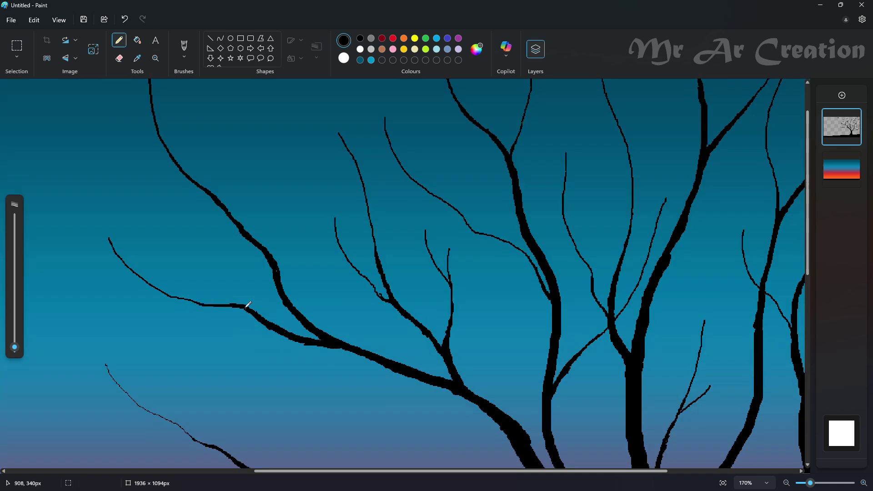
scroll(255, 354, up, 1)
drag(307, 404, 266, 412)
scroll(275, 415, up, 3)
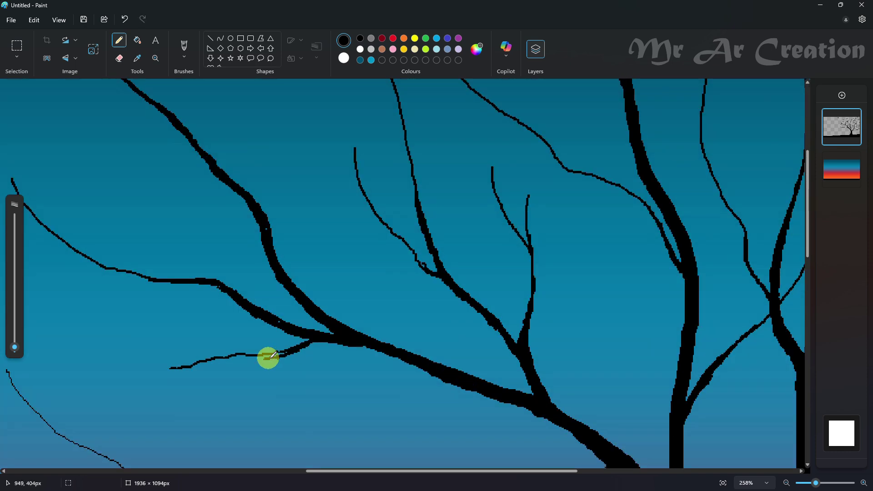
Add thin twigs on both sides of the upper part of the large left branch.
scroll(255, 253, up, 2)
scroll(255, 253, down, 1)
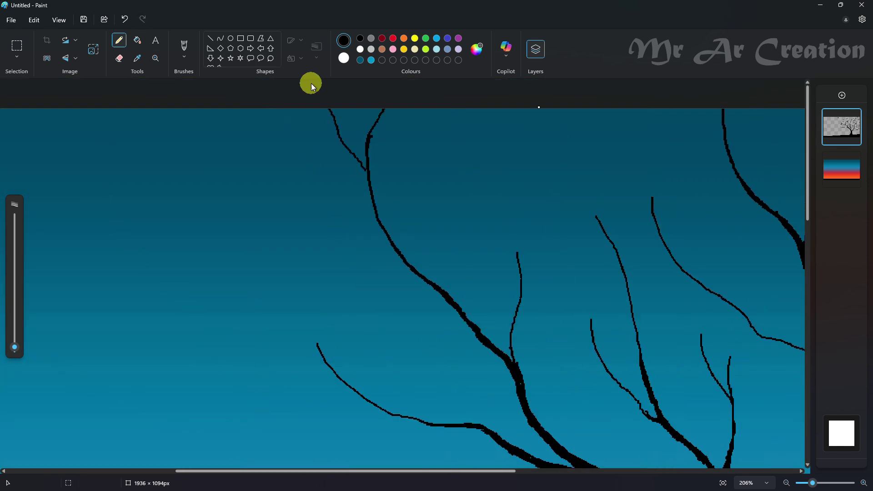
mouse_move(301, 202)
mouse_down()
mouse_move(427, 282)
mouse_move(328, 262)
mouse_up()
drag(444, 166, 447, 247)
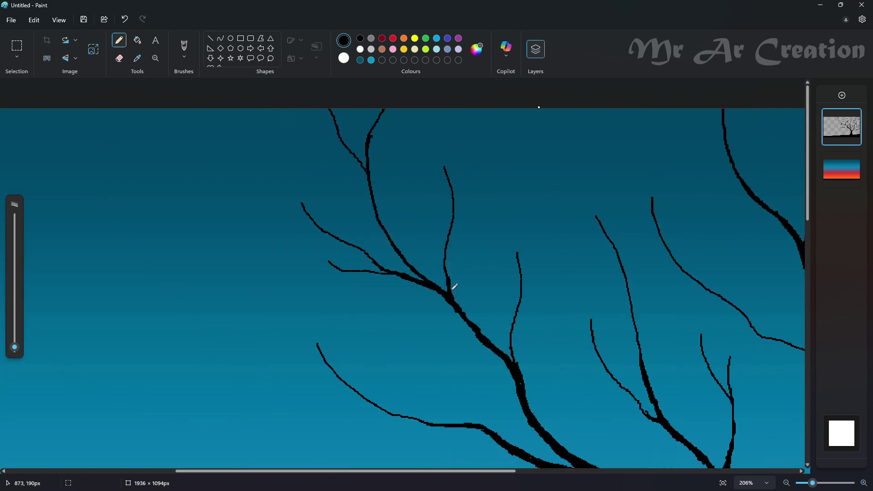
Add a rising twig to the large left branch's side branch and redraw the lower fork at its outer end.
scroll(453, 287, down, 3)
drag(429, 158, 485, 245)
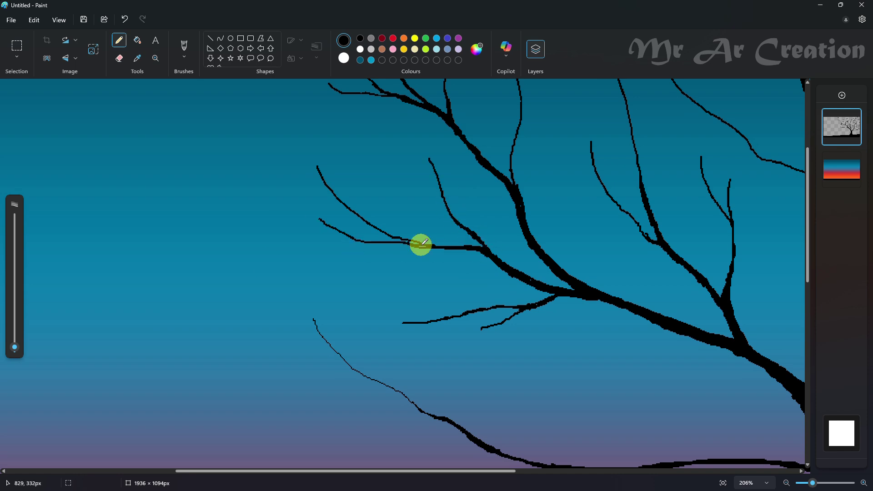
key(ctrl+z)
drag(345, 260, 425, 248)
Draw a forked offshoot with two curved tips rising to the upper left from the low left-hand branch.
scroll(487, 296, up, 1)
scroll(487, 296, down, 3)
scroll(487, 296, up, 2)
scroll(403, 363, down, 2)
mouse_move(395, 216)
mouse_down()
mouse_move(544, 304)
mouse_move(458, 258)
mouse_up()
drag(343, 218, 490, 283)
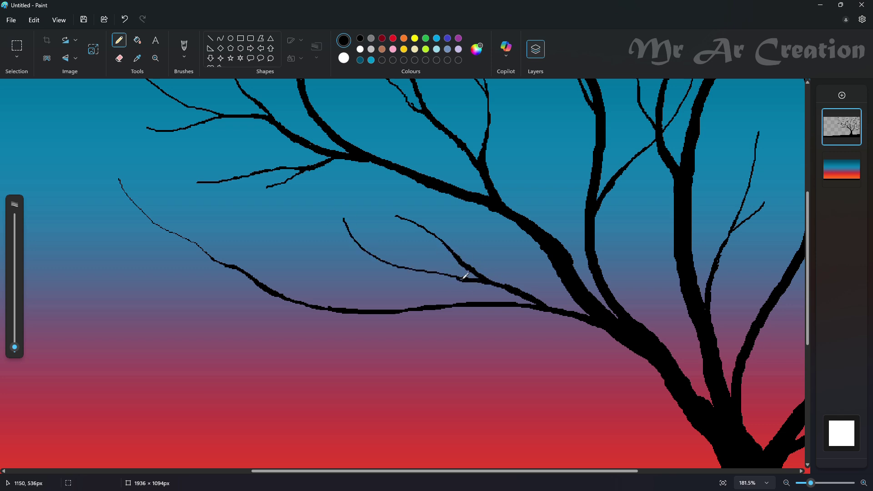
Undo the last stroke and add short, thin twigs to both forks of the low left-hand branch's offshoot.
key(ctrl+z)
drag(448, 214, 455, 252)
drag(396, 240, 427, 270)
scroll(474, 253, down, 1)
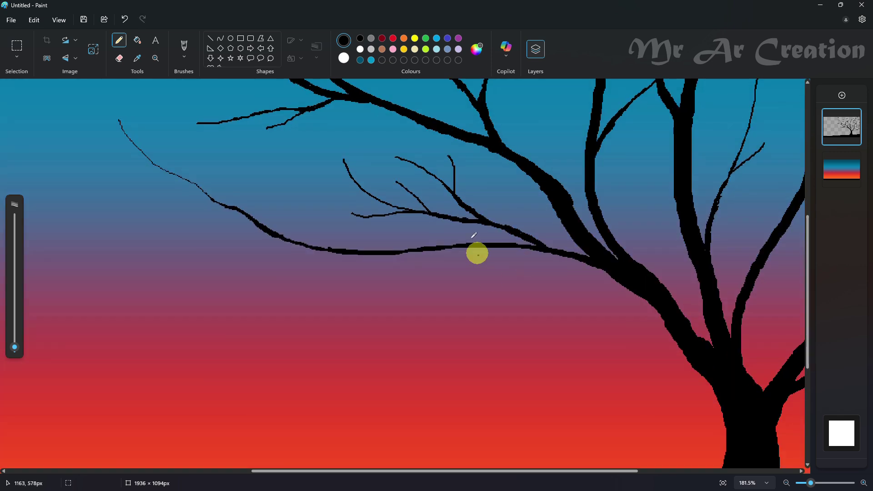
Draw a side branch curving down to the left from the underside of the low left-hand branch, with a small fork near its tip.
drag(211, 284, 316, 288)
key(ctrl+z)
scroll(394, 269, up, 2)
mouse_move(256, 292)
mouse_down()
mouse_move(433, 250)
mouse_move(335, 276)
mouse_up()
mouse_move(57, 299)
mouse_down()
mouse_move(172, 314)
mouse_move(427, 246)
mouse_up()
mouse_move(265, 306)
mouse_down()
mouse_move(351, 269)
mouse_move(174, 359)
mouse_up()
Thicken the outer part of the low left-hand branch and draw a rising twig above it, thickened toward its base.
drag(347, 472, 264, 472)
scroll(273, 255, up, 2)
drag(273, 208, 369, 264)
scroll(391, 246, up, 1)
mouse_move(428, 226)
mouse_down()
mouse_move(511, 355)
mouse_move(588, 411)
mouse_up()
key(ctrl+z)
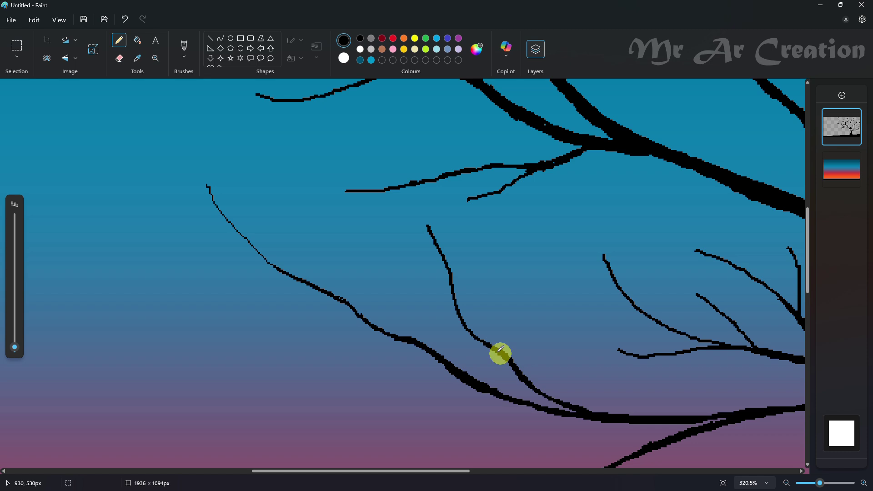
drag(500, 353, 616, 419)
Draw a thin, wavy twig extending left from the outer part of the low left-hand branch, replacing the first attempt.
scroll(564, 414, down, 1)
drag(559, 356, 250, 329)
drag(410, 472, 382, 471)
key(ctrl+z)
drag(617, 348, 403, 344)
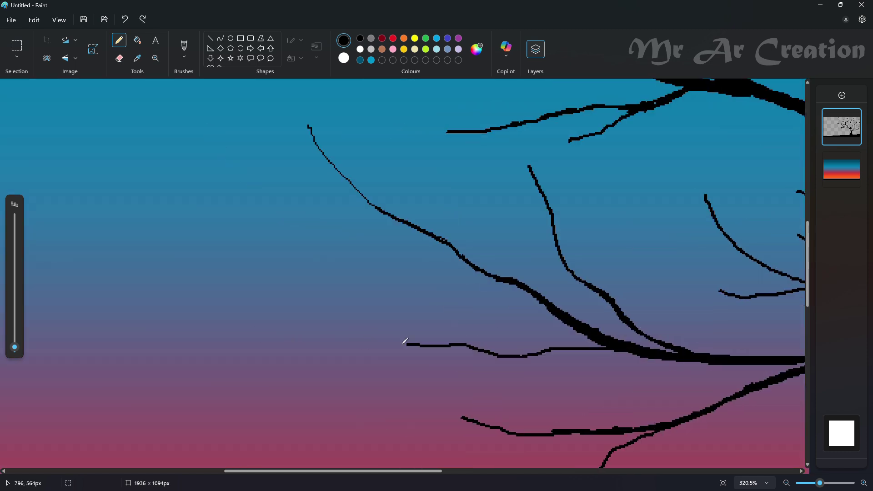
Draw a twig slanting down to the left from the low left-hand branch's lower side branch, thickened toward its base.
scroll(545, 337, down, 5)
scroll(302, 259, up, 4)
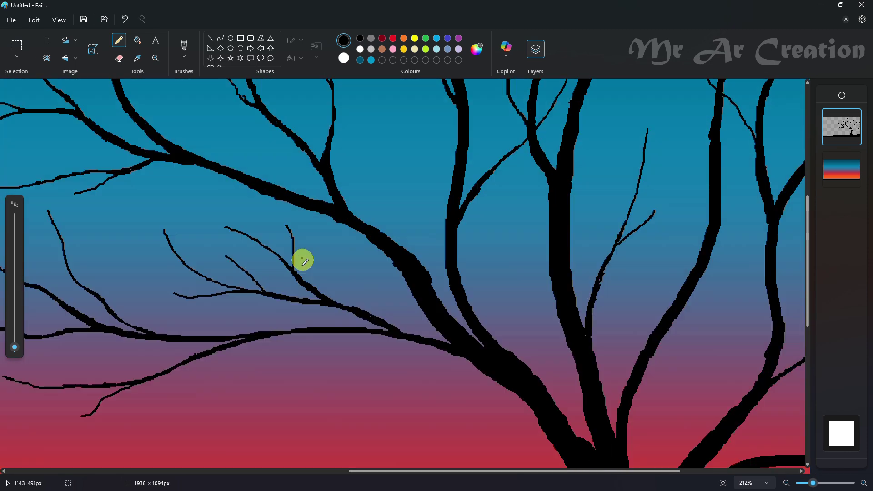
scroll(471, 362, down, 1)
drag(440, 294, 327, 347)
key(ctrl+z)
drag(543, 206, 513, 218)
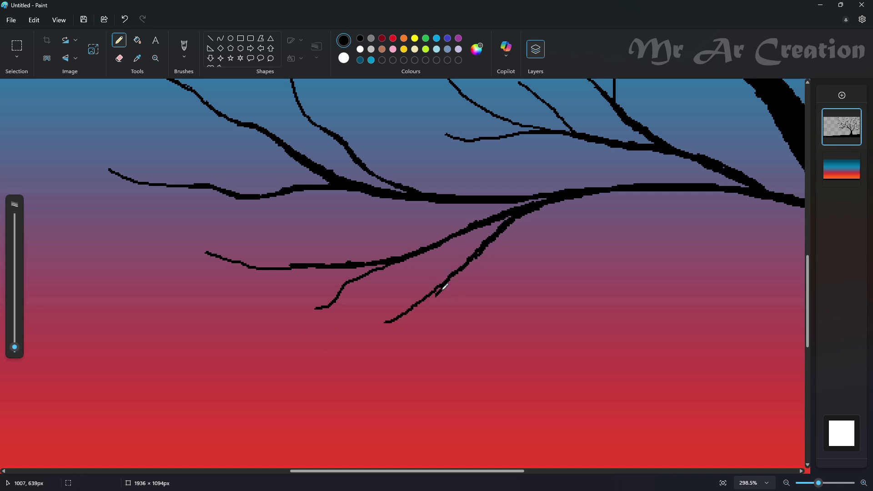
Undo the last stroke, add two short downward twigs to the slanting twig, and extend its tip to the left.
key(ctrl+z)
drag(442, 291, 410, 356)
drag(388, 322, 273, 342)
drag(489, 245, 472, 302)
Add thin forked twigs to the rising offshoots on the upper part of the large left branch.
scroll(508, 296, up, 2)
scroll(508, 296, down, 4)
scroll(482, 236, up, 5)
scroll(485, 269, up, 2)
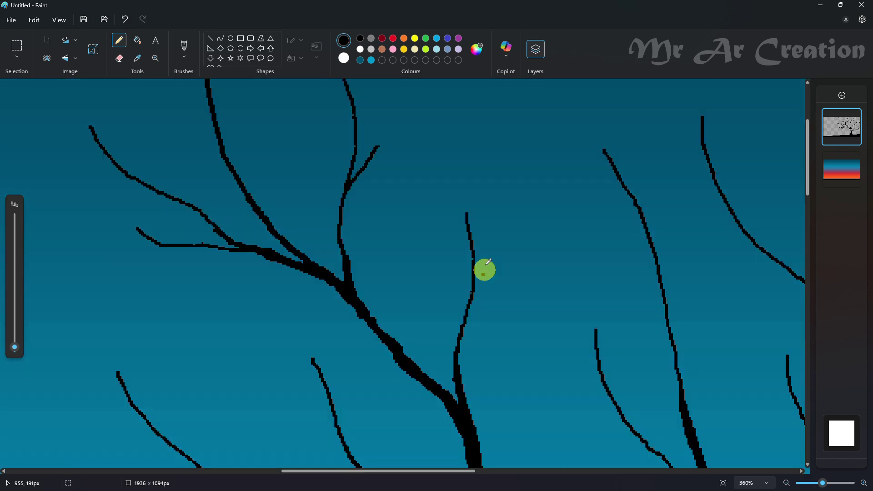
scroll(485, 270, down, 2)
scroll(532, 314, down, 2)
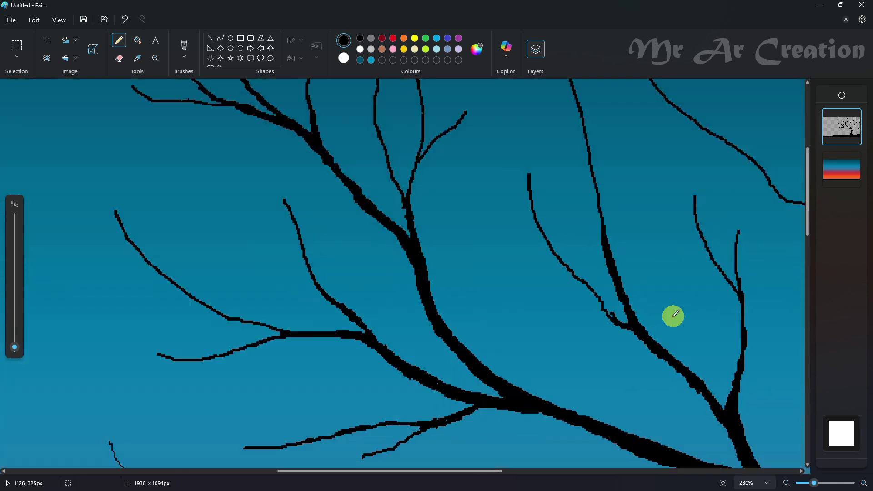
Draw a thin, curved twig rising from the right side of the large left branch's inner offshoot and thicken its base.
scroll(673, 315, up, 3)
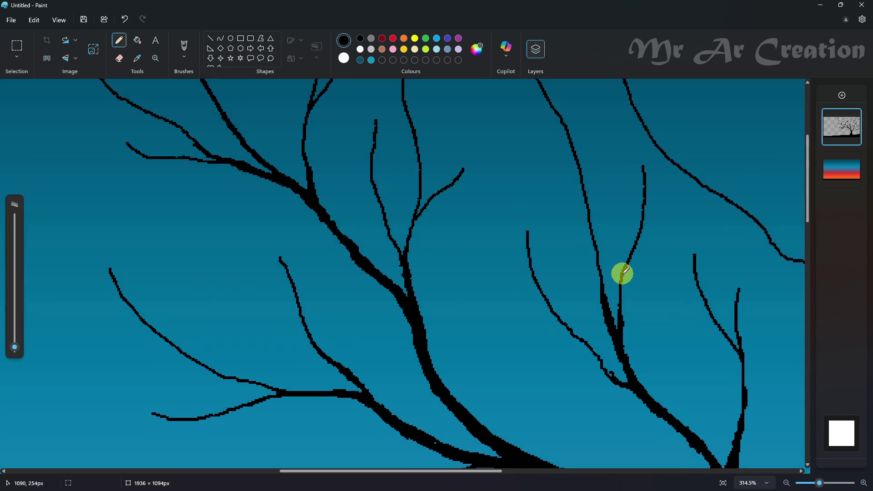
drag(622, 277, 625, 313)
key(ctrl+z)
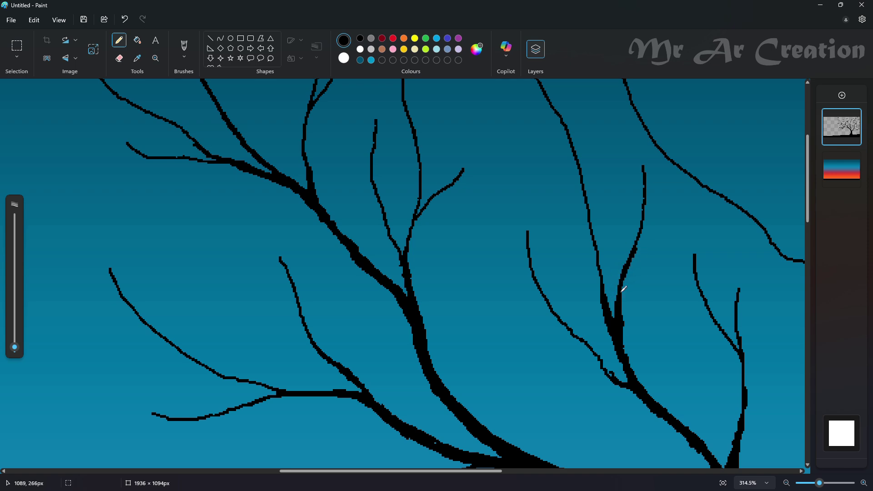
Thicken the thin offshoot that crosses the right-hand branches, from its base toward its middle.
scroll(662, 308, down, 5)
scroll(673, 308, up, 2)
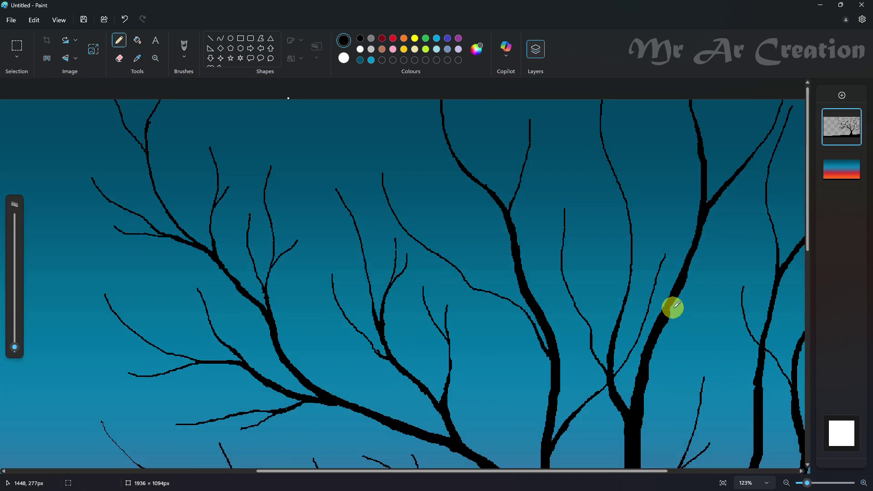
scroll(740, 461, down, 5)
scroll(598, 394, up, 3)
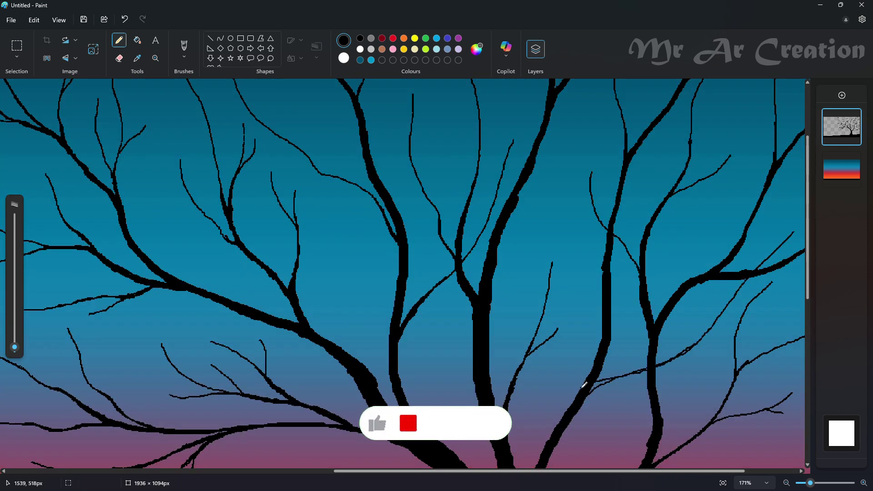
scroll(694, 322, up, 3)
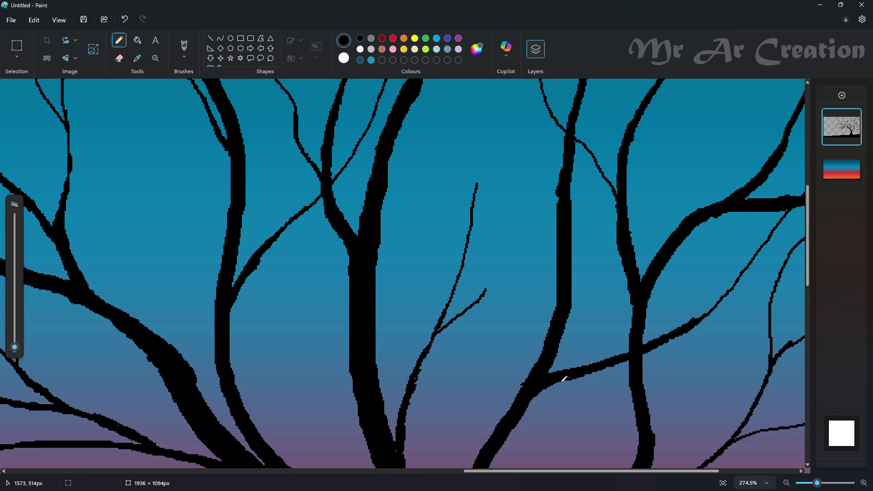
scroll(563, 273, right, 5)
scroll(564, 273, up, 1)
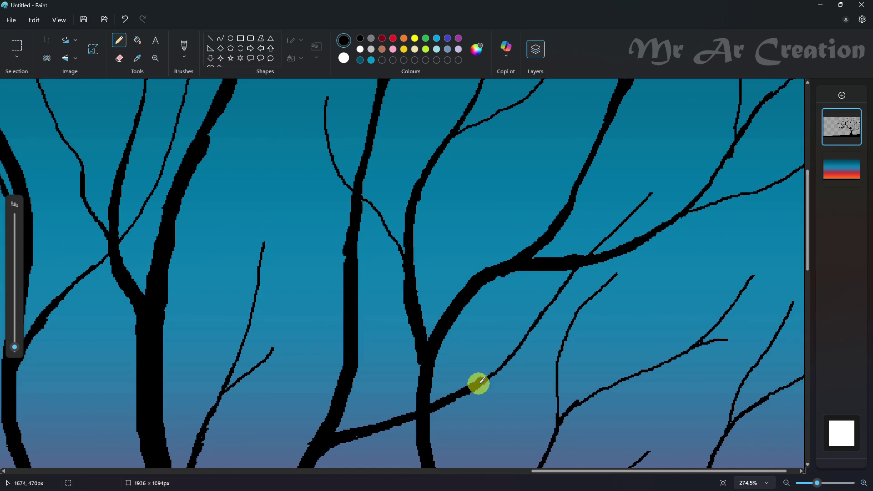
mouse_move(500, 363)
mouse_down()
mouse_move(517, 350)
mouse_move(510, 356)
mouse_up()
drag(500, 367, 629, 311)
key(ctrl+z)
drag(718, 247, 563, 342)
key(ctrl+z)
Draw a forked twig slanting up to the right from the thickened offshoot, thicken its base, and add a curved twig rising beside it.
drag(498, 373, 689, 273)
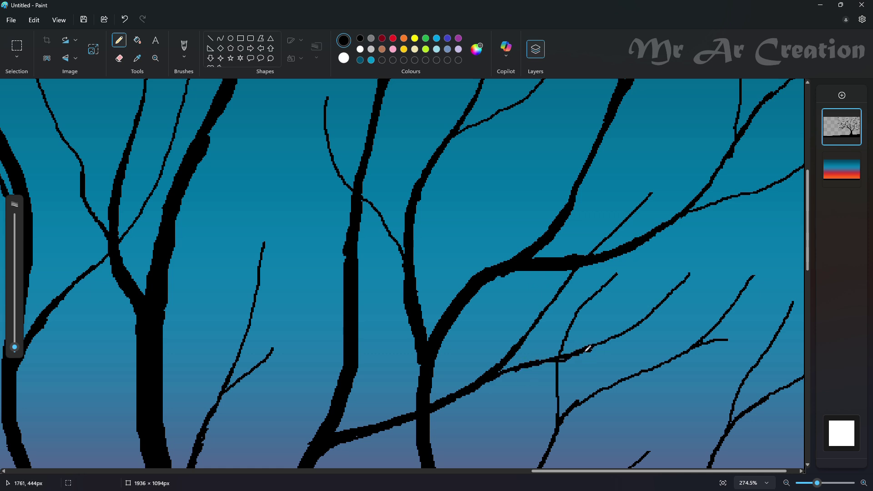
drag(587, 349, 541, 364)
mouse_move(501, 381)
mouse_down()
mouse_move(485, 377)
mouse_move(437, 406)
mouse_up()
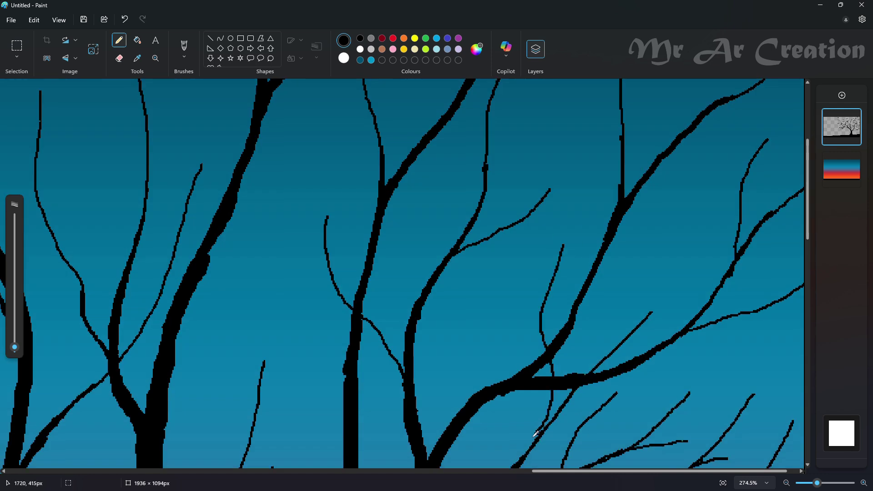
scroll(537, 435, down, 1)
drag(546, 375, 523, 390)
Draw a branch arching left from the trunk below the large left branch, thicken it, and add a twig rising from its upper side.
scroll(700, 297, down, 8)
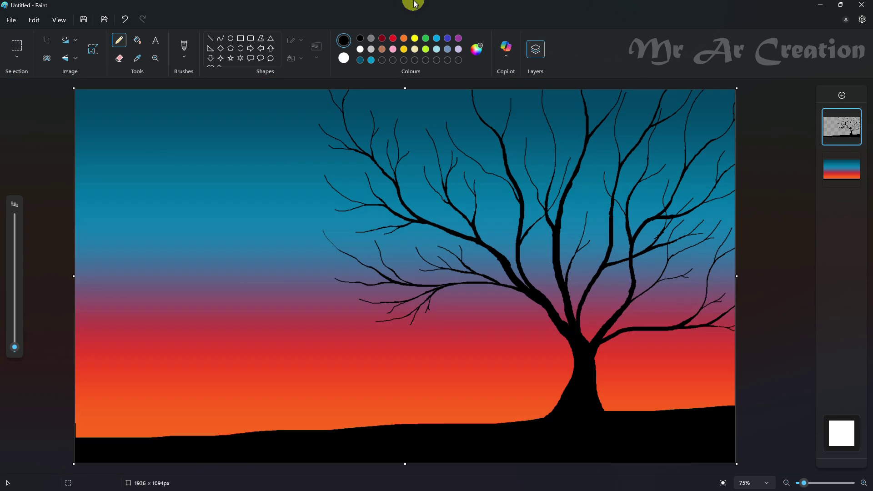
scroll(548, 340, up, 5)
drag(582, 256, 474, 263)
scroll(587, 253, up, 4)
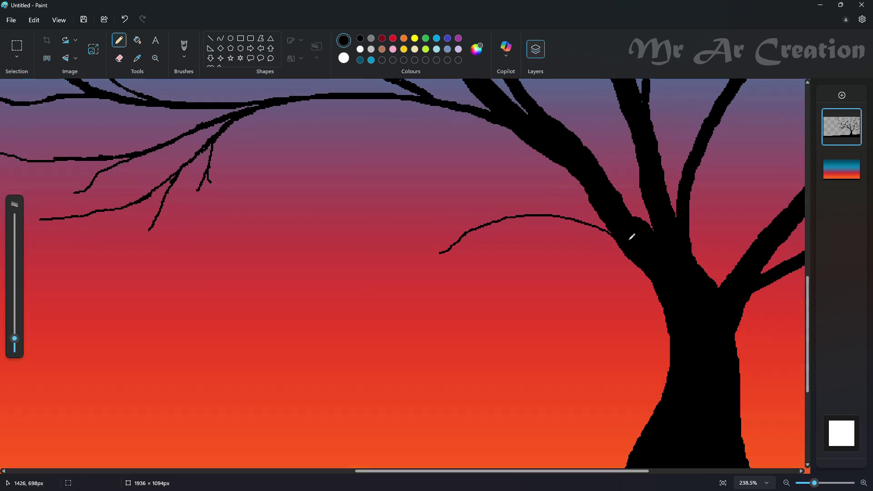
mouse_move(607, 232)
mouse_down()
mouse_move(522, 220)
mouse_move(405, 278)
mouse_up()
scroll(187, 302, up, 1)
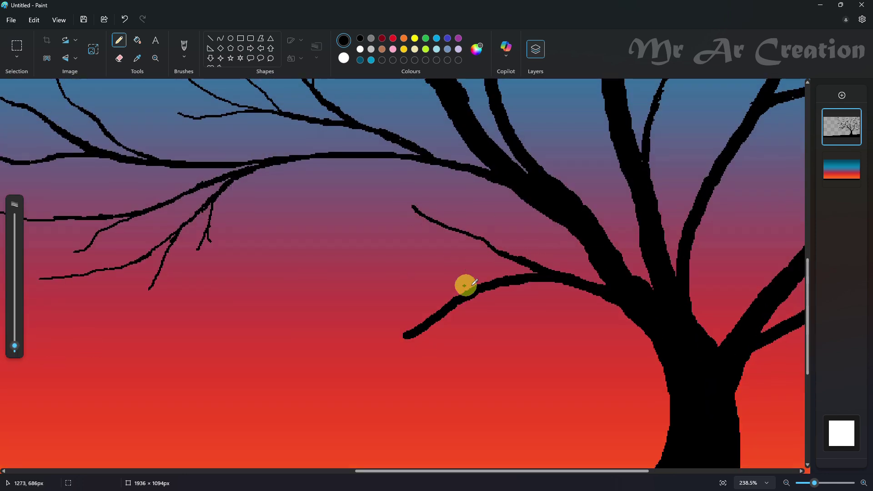
scroll(465, 286, down, 1)
drag(409, 274, 211, 321)
key(ctrl+z)
Extend the new low branch to the left with a thinner, curved tip and thicken it toward its base.
click(15, 347)
scroll(231, 330, up, 4)
drag(141, 270, 418, 255)
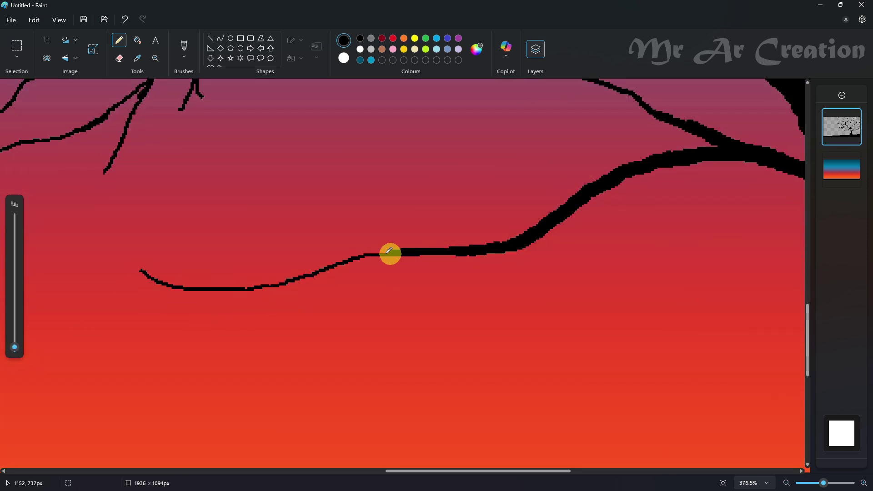
drag(390, 253, 384, 248)
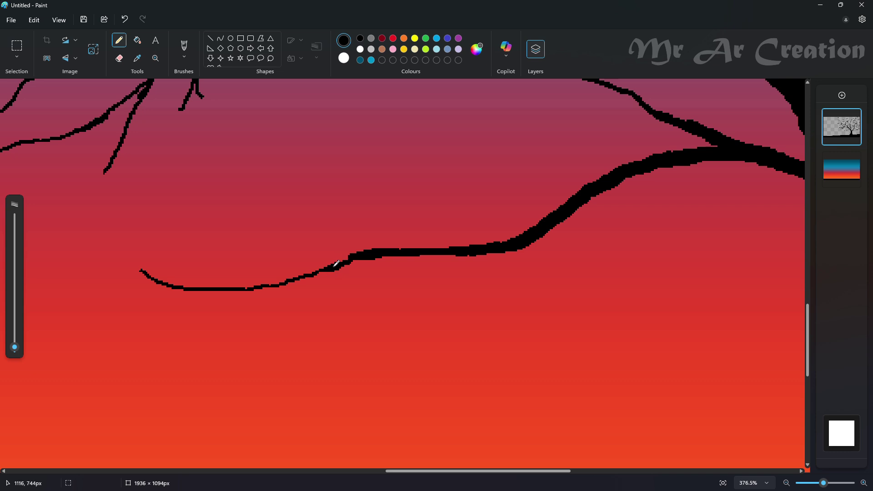
Draw a side branch slanting down to the left from the low branch's bend, thicken its base, extend its tip, and add a short downward twig.
scroll(336, 263, up, 1)
scroll(500, 292, down, 1)
drag(518, 250, 366, 358)
scroll(460, 275, down, 2)
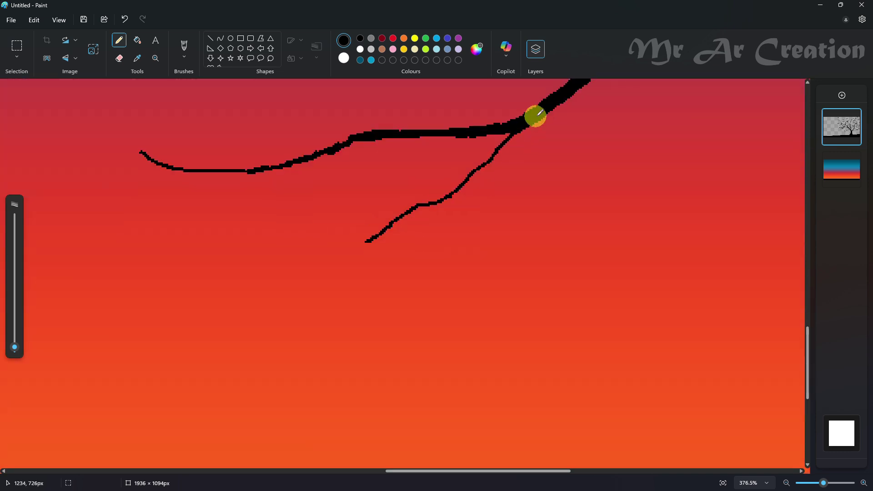
drag(540, 113, 519, 134)
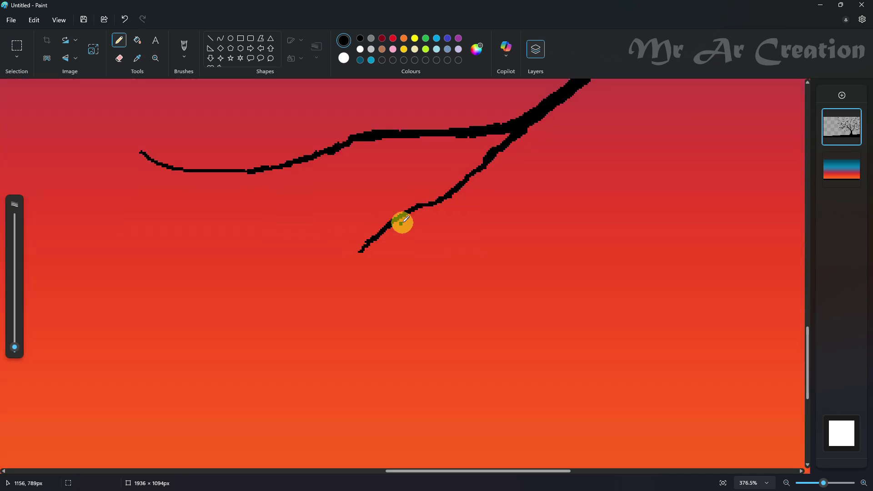
drag(367, 238, 218, 314)
scroll(396, 250, up, 2)
drag(463, 316, 416, 379)
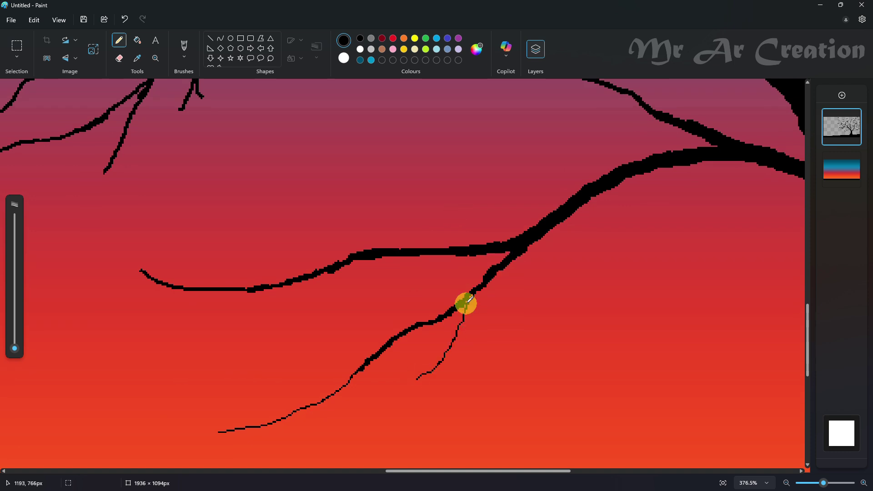
Add thin twigs to the low left branch and its upper fork, undoing one misplaced long stroke.
scroll(468, 302, up, 1)
mouse_move(264, 201)
mouse_down()
mouse_move(347, 286)
mouse_move(423, 302)
mouse_up()
scroll(423, 303, up, 3)
drag(353, 101, 455, 235)
drag(503, 214, 499, 200)
drag(648, 347, 504, 343)
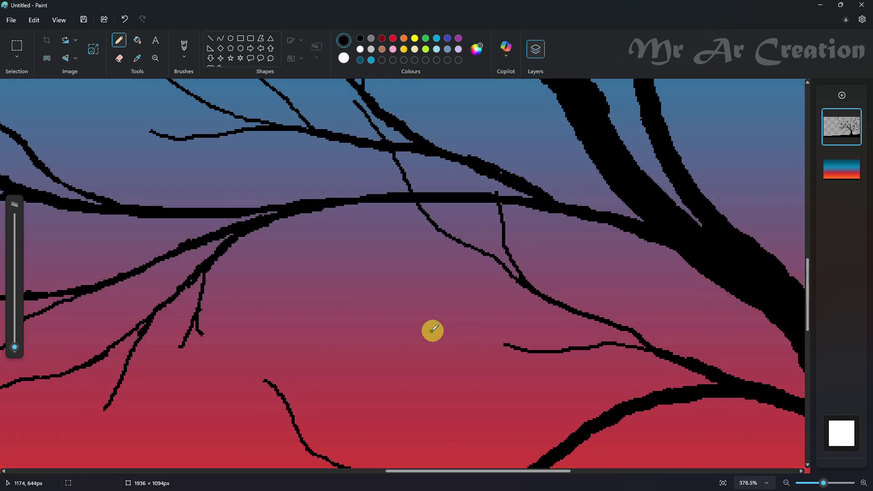
drag(706, 99, 722, 347)
key(ctrl+z)
mouse_move(608, 82)
mouse_down()
mouse_move(639, 312)
mouse_move(677, 353)
mouse_up()
Draw a solid white circle low in the sky to the left of the tree.
click(723, 483)
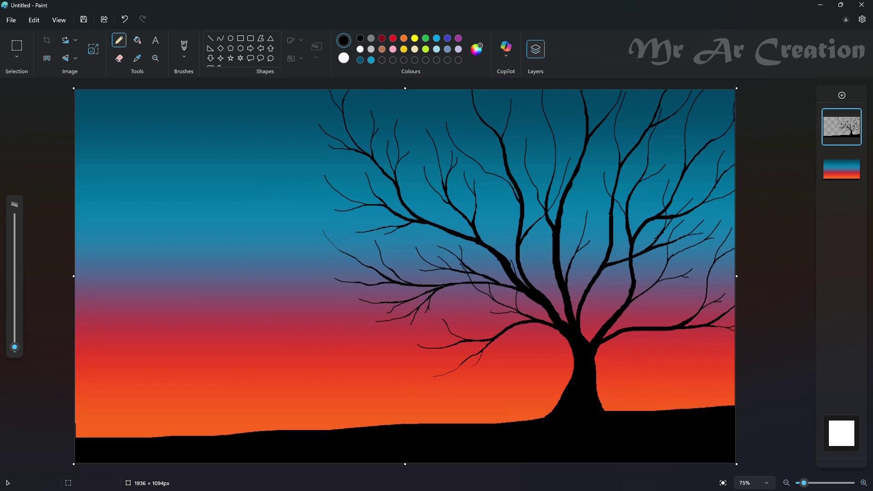
click(230, 38)
mouse_move(215, 351)
mouse_down()
mouse_move(262, 401)
mouse_move(229, 358)
mouse_up()
click(360, 50)
click(295, 59)
click(309, 96)
click(313, 291)
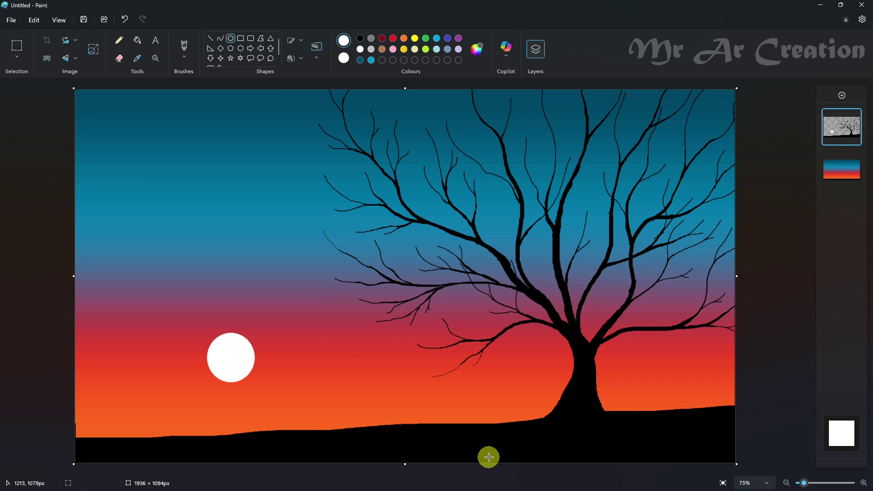
Switch to a new blank Paint canvas, show its layers, and hide the white background.
key(super)
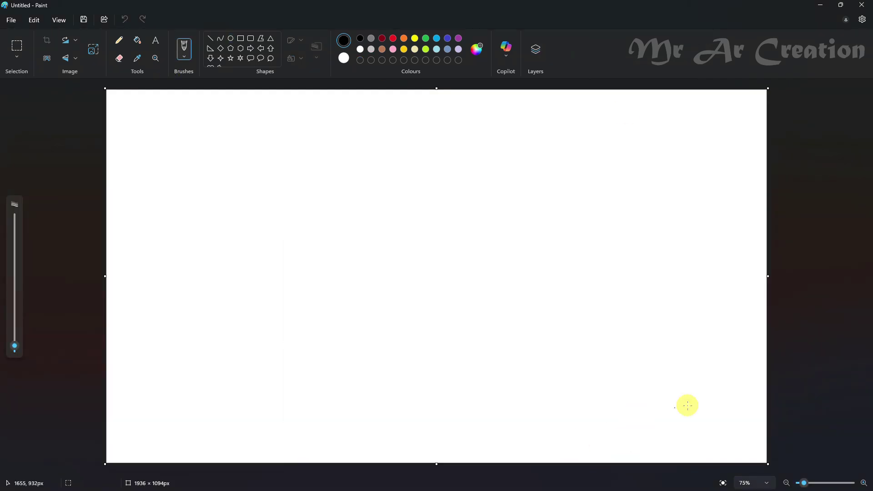
click(536, 48)
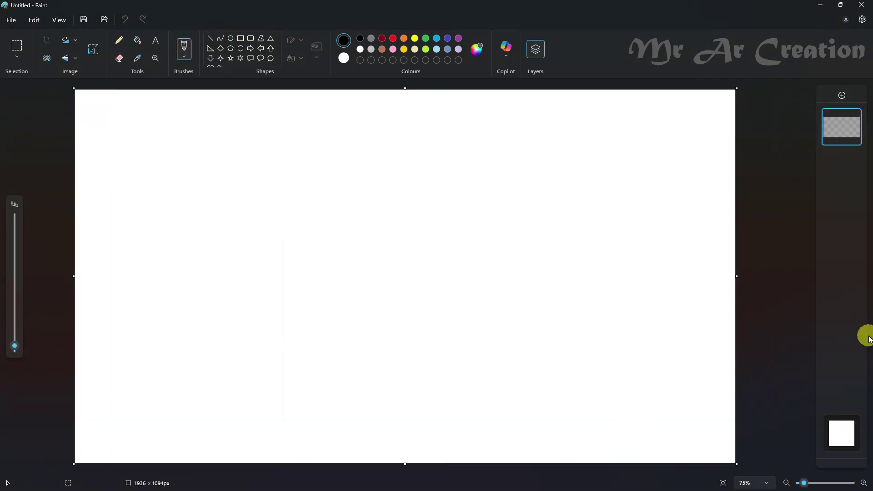
click(842, 424)
Paint a white blob at the centre of the transparent canvas with an enlarged brush.
click(183, 49)
drag(15, 321, 15, 295)
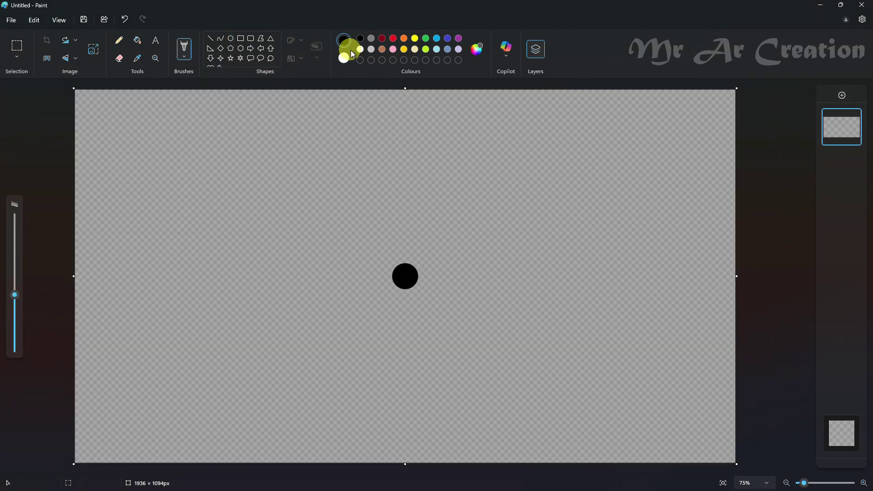
click(361, 49)
mouse_move(392, 288)
mouse_down()
mouse_move(419, 287)
mouse_move(411, 310)
mouse_move(401, 263)
mouse_move(385, 286)
mouse_move(395, 317)
mouse_move(364, 282)
mouse_up()
Blur the blob horizontally by resizing the canvas width to 5 px and back to 1936 px without keeping the aspect ratio.
click(93, 50)
click(397, 237)
key(BackSpace)
key(BackSpace)
key(BackSpace)
key(BackSpace)
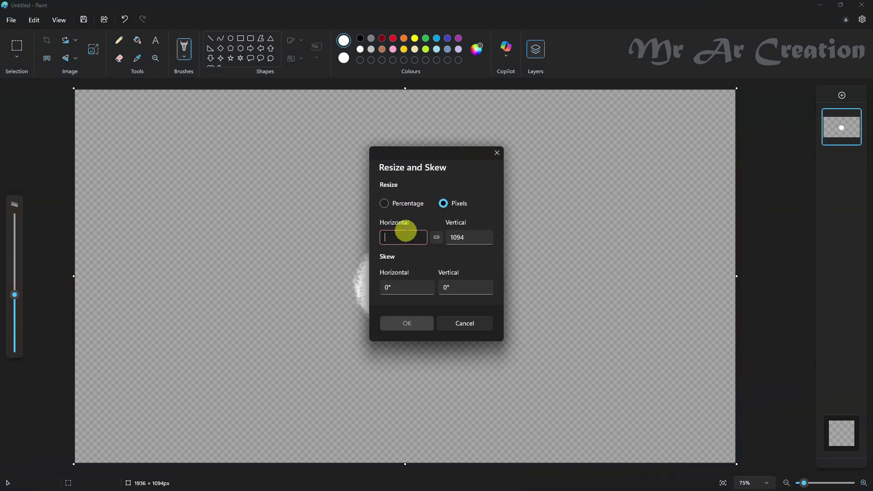
text(5)
double_click(415, 236)
text(1936)
click(406, 323)
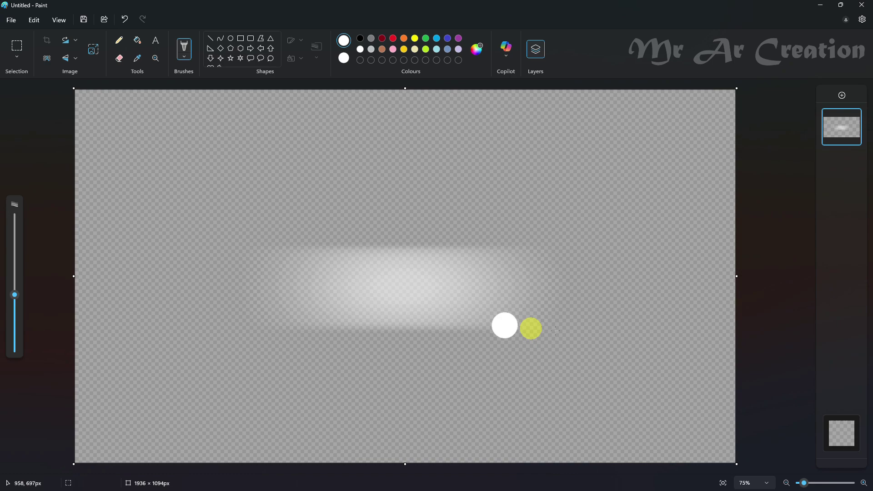
Blur the blob vertically by resizing the canvas height to 5 px and back to 1094 px, keeping the width at 1936 px.
click(94, 49)
click(436, 237)
click(443, 203)
click(470, 236)
click(414, 324)
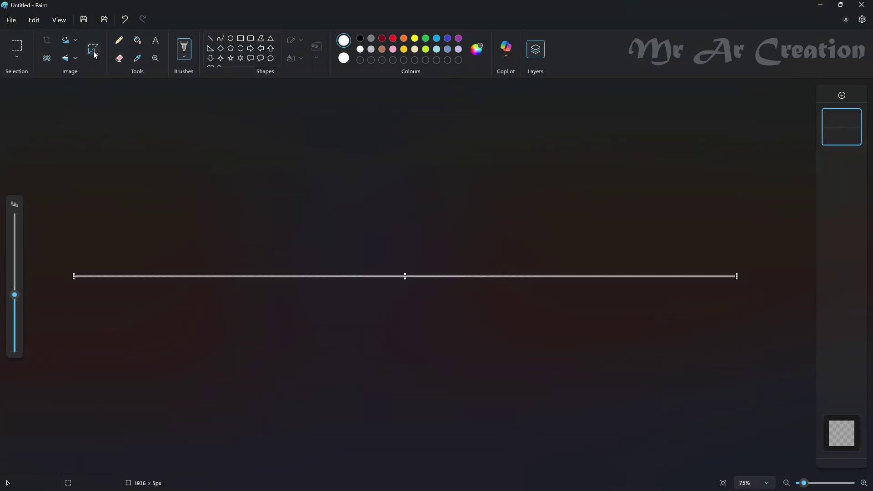
click(93, 50)
click(437, 237)
click(441, 203)
click(459, 237)
text(1094)
click(425, 325)
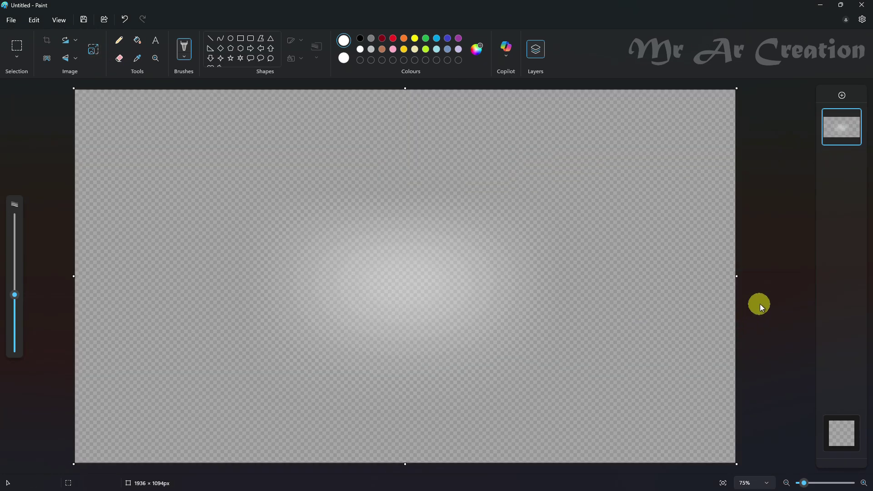
Copy the entire blurred glow canvas and switch to the Paint window with the sunset tree.
click(17, 60)
click(43, 105)
right_click(272, 172)
click(303, 197)
key(super)
mouse_move(578, 480)
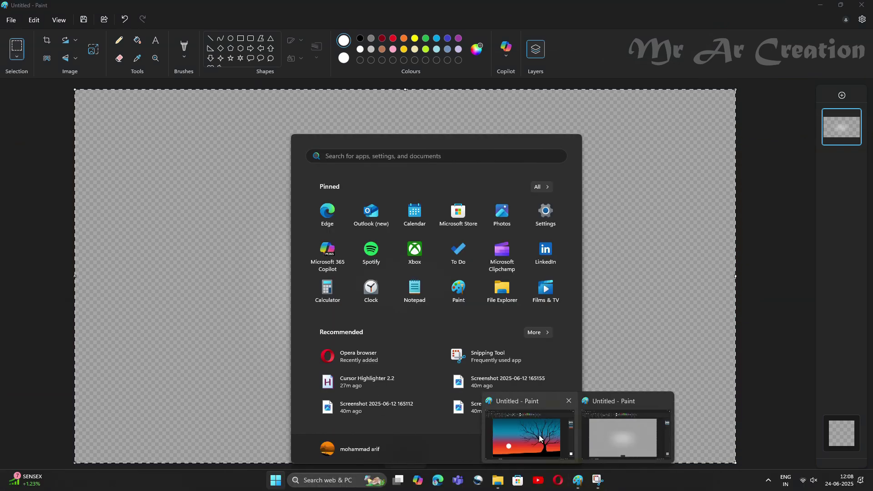
click(539, 438)
Paste the glow on a new layer between the tree and the sky, shrink it to about 667 × 457 px, and place it behind the white circle.
click(842, 95)
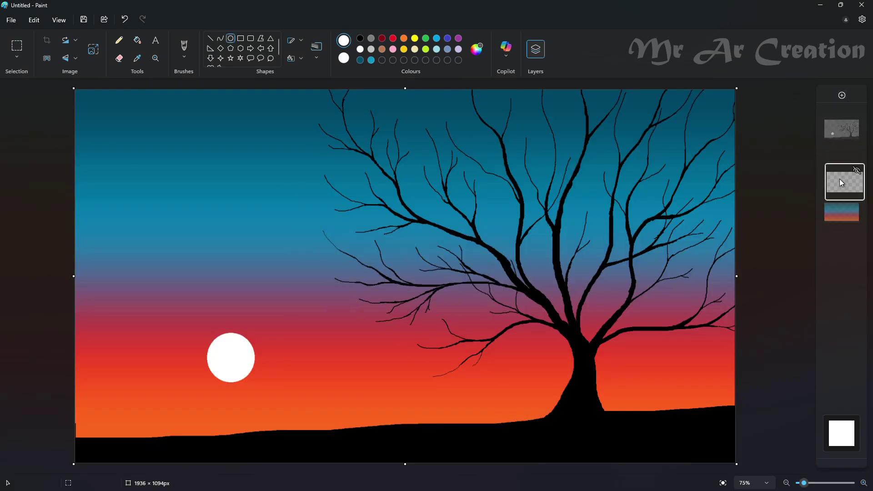
key(ctrl+v)
drag(388, 255, 255, 240)
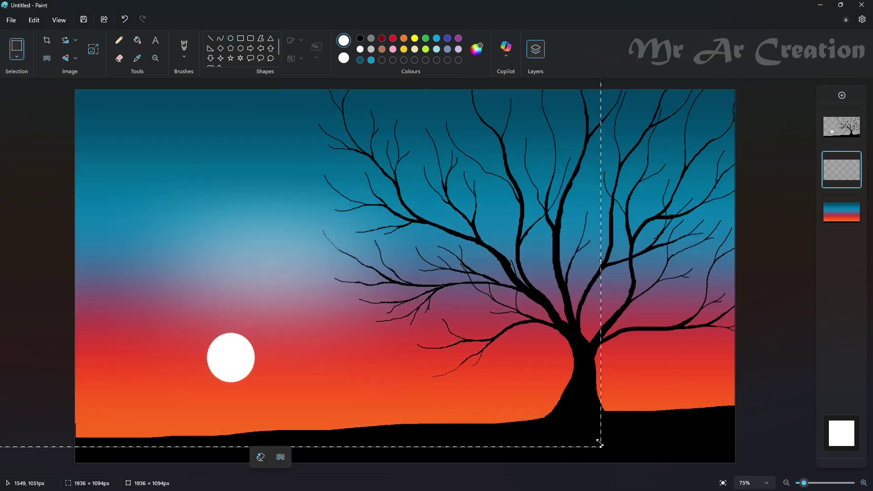
drag(602, 448, 163, 219)
drag(69, 172, 239, 376)
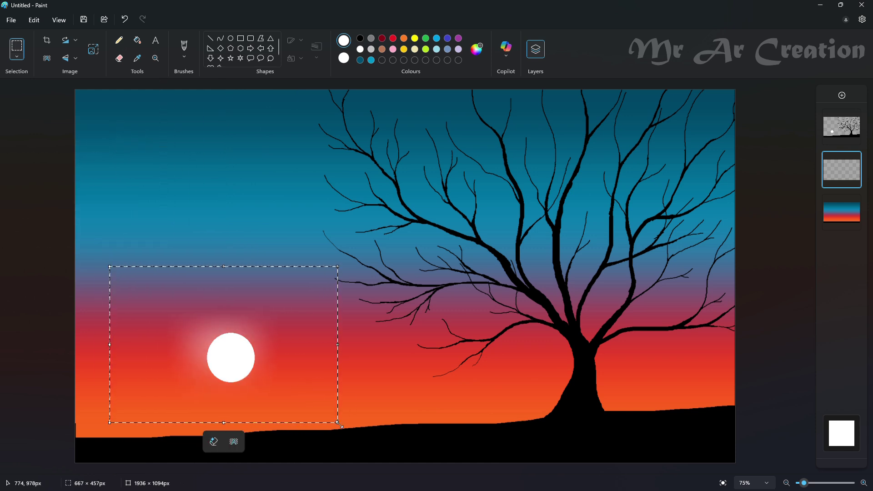
Delete the white circle from the tree layer and draw a smaller solid white circle at the centre of the glow.
click(841, 127)
mouse_move(141, 294)
mouse_down()
mouse_move(179, 341)
mouse_move(283, 397)
mouse_up()
key(Delete)
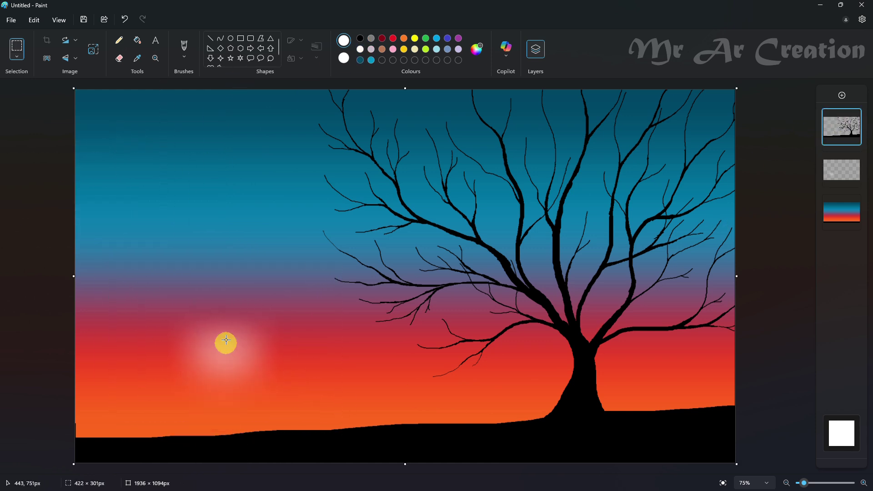
click(231, 39)
drag(205, 338, 231, 365)
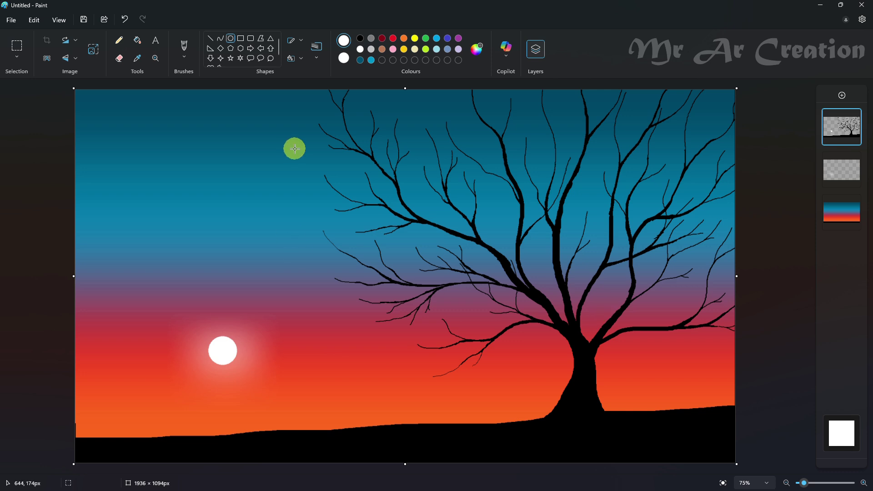
Scatter small white four-point stars of varying size across the sky and among the branches.
click(221, 59)
click(296, 41)
click(303, 77)
drag(198, 139, 207, 147)
drag(624, 168, 629, 173)
drag(672, 293, 675, 297)
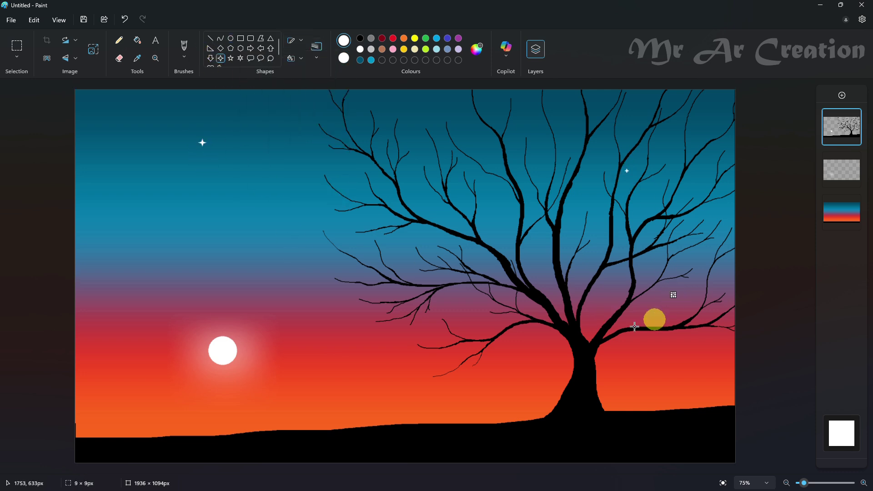
drag(332, 227, 338, 233)
drag(121, 250, 125, 254)
drag(121, 130, 124, 135)
drag(456, 380, 461, 384)
drag(444, 129, 448, 133)
Set the Pencil to 4 px, undo the last three marks, and dot tiny white stars across the upper sky and between the right-hand branches.
click(119, 40)
drag(20, 359, 14, 344)
click(72, 276)
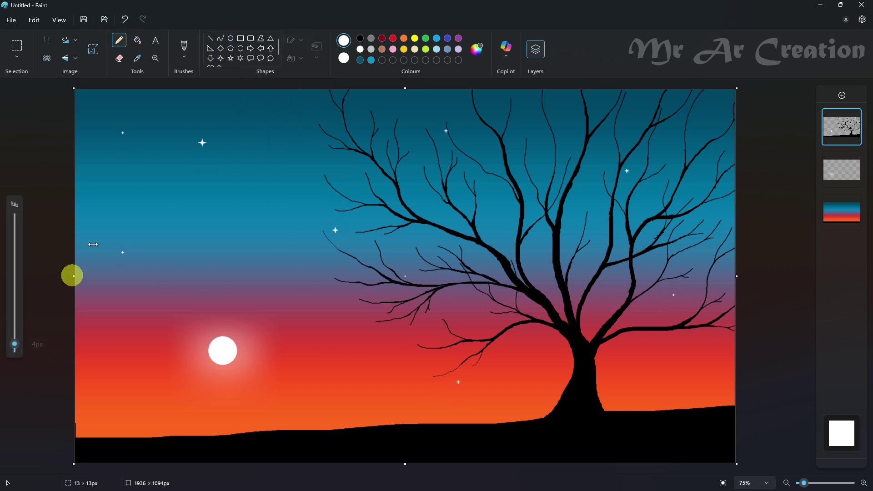
key(ctrl+z)
key(ctrl+z)
key(ctrl+z)
click(261, 210)
click(248, 119)
click(515, 112)
click(626, 122)
click(667, 123)
click(680, 168)
click(681, 278)
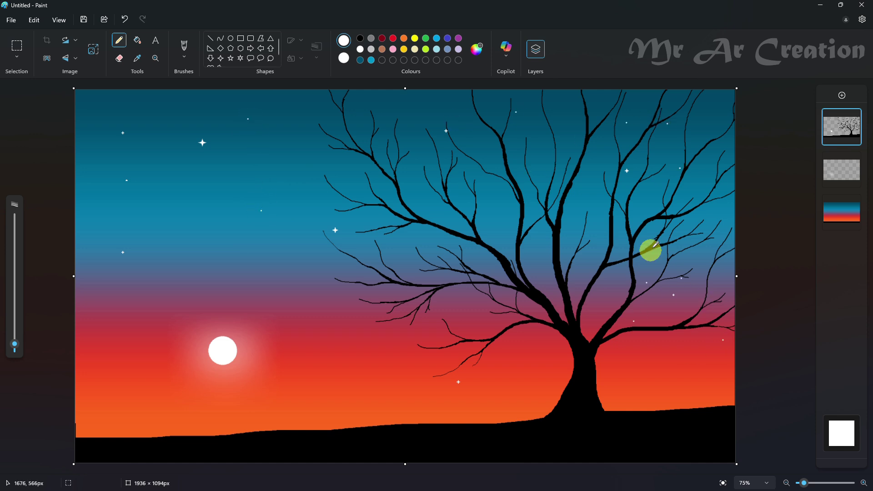
Dot more white stars around the trunk and lower branches, and scatter finer ones over the open sky above the moon.
click(529, 359)
click(510, 392)
click(595, 252)
click(673, 371)
click(171, 39)
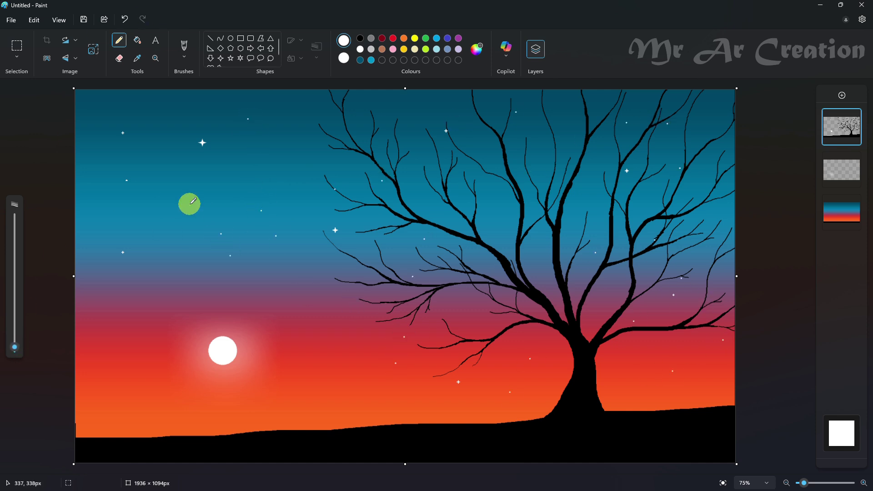
mouse_move(191, 203)
mouse_down()
mouse_move(146, 198)
mouse_move(118, 133)
mouse_move(146, 234)
mouse_up()
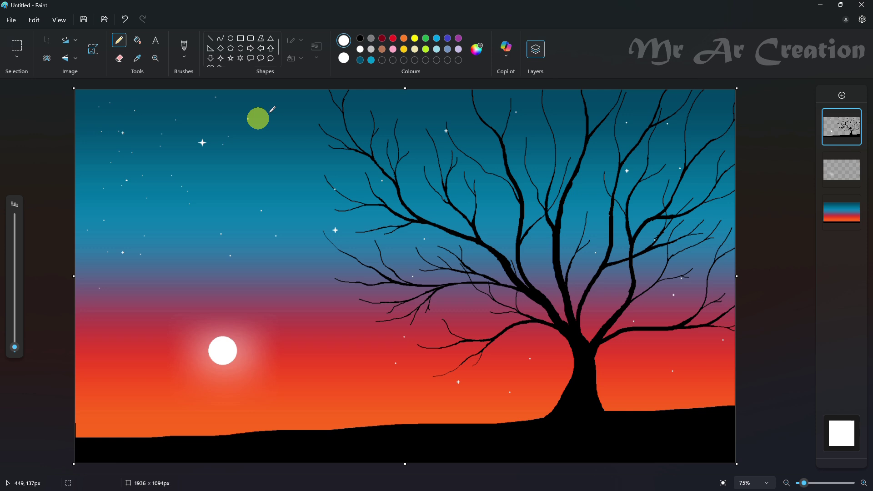
Dot more tiny white stars across the upper sky, among the right-hand branches and over the lower sky around the moon.
mouse_move(271, 109)
mouse_down()
mouse_move(427, 92)
mouse_move(568, 112)
mouse_move(677, 169)
mouse_up()
drag(696, 361, 672, 358)
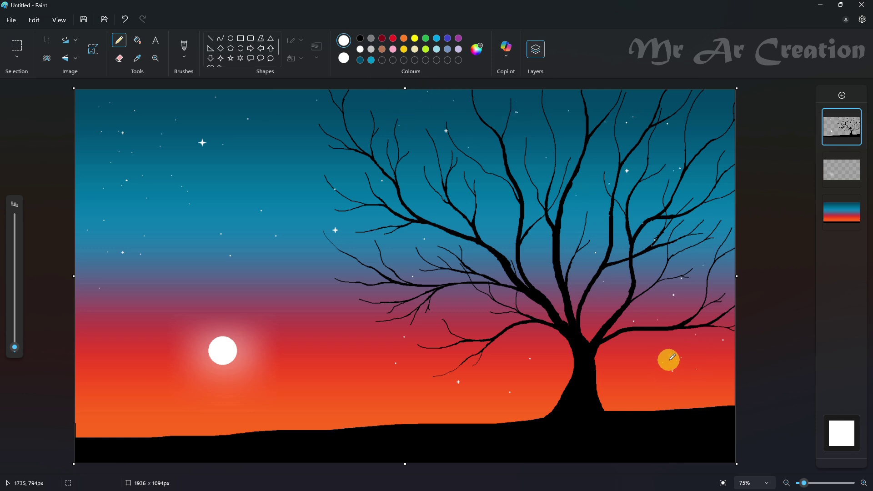
mouse_move(624, 298)
mouse_down()
mouse_move(563, 248)
mouse_move(574, 330)
mouse_move(494, 256)
mouse_move(492, 164)
mouse_move(314, 325)
mouse_move(403, 382)
mouse_move(182, 389)
mouse_move(111, 370)
mouse_up()
Make the middle layer active and set the drawing colour to black.
click(842, 169)
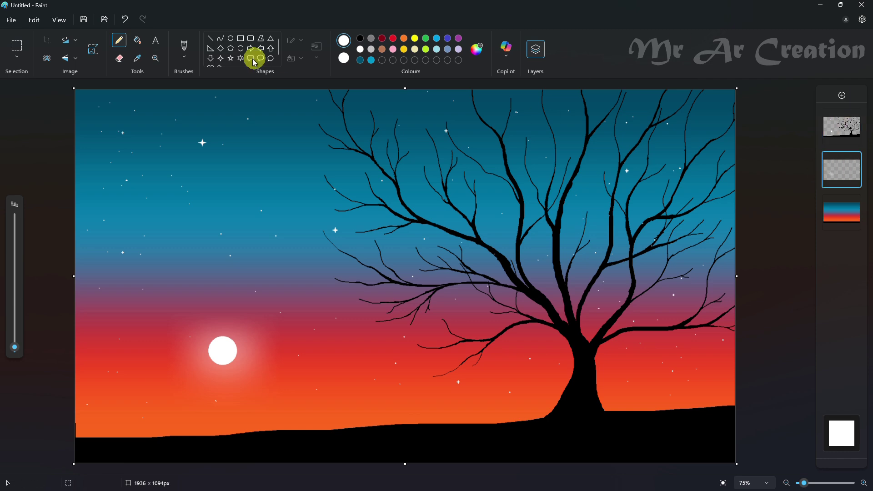
click(360, 39)
ctrl+scroll(409, 386, up, 5)
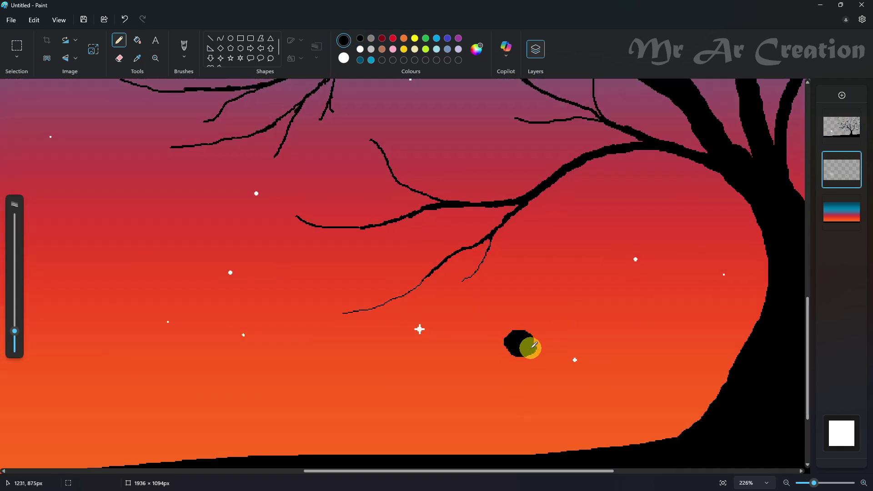
Draw a black silhouette of a seated figure's round head, neck and torso in the open sky left of the tree.
click(517, 337)
ctrl+scroll(519, 356, up, 2)
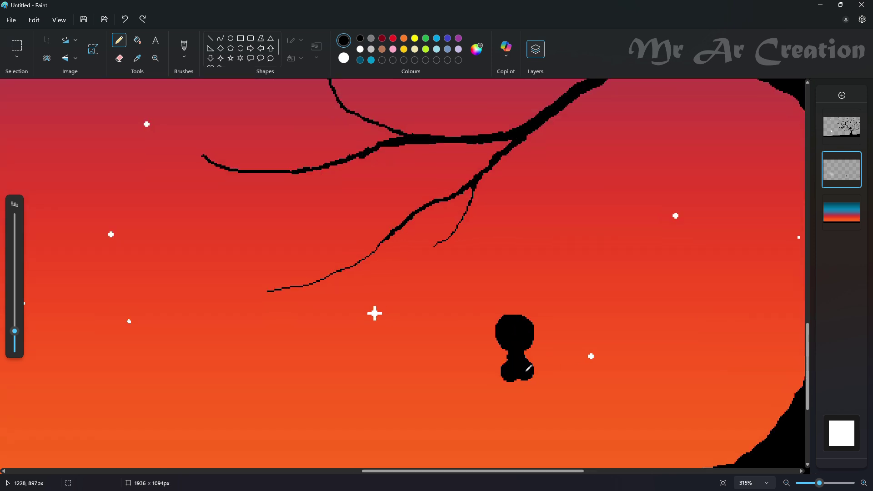
scroll(529, 369, down, 3)
mouse_move(527, 251)
mouse_down()
mouse_move(524, 304)
mouse_move(527, 289)
mouse_move(518, 304)
mouse_move(508, 258)
mouse_up()
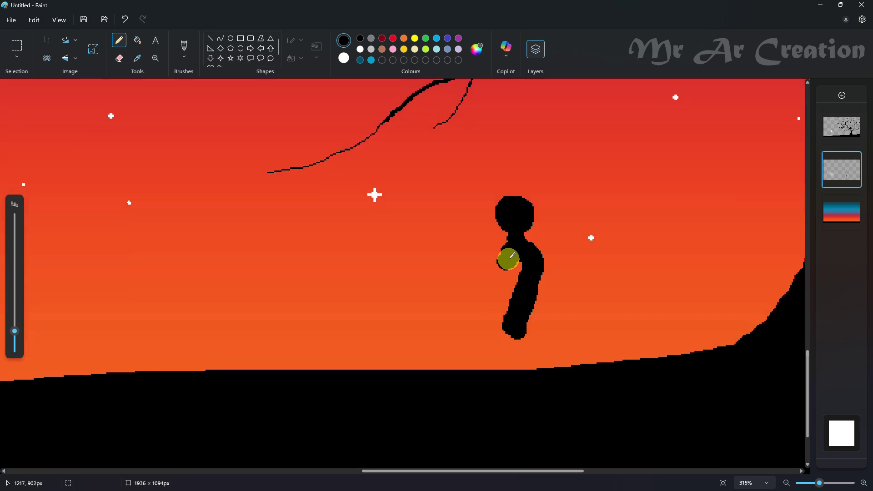
drag(512, 296, 512, 321)
drag(465, 269, 509, 324)
key(ctrl+z)
Reduce the Pencil size and draw the figure's raised thigh, trying several strokes for the lower leg.
click(19, 336)
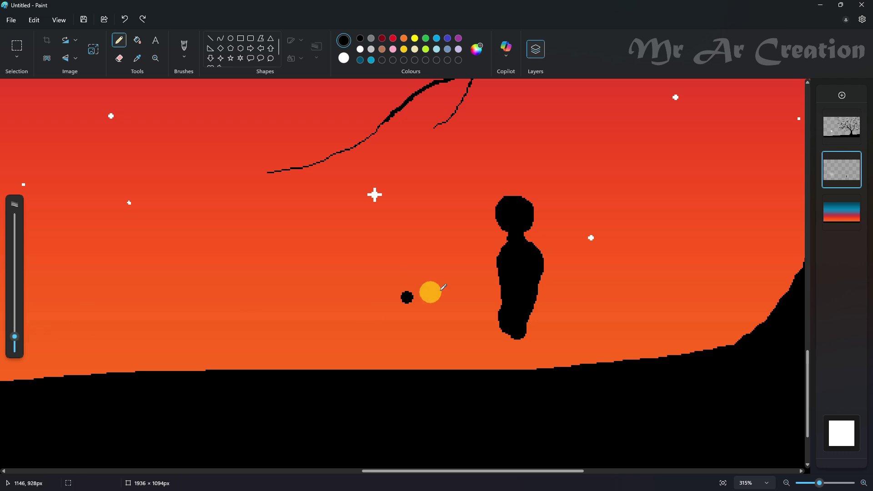
mouse_move(460, 274)
mouse_down()
mouse_move(512, 326)
mouse_move(464, 278)
mouse_up()
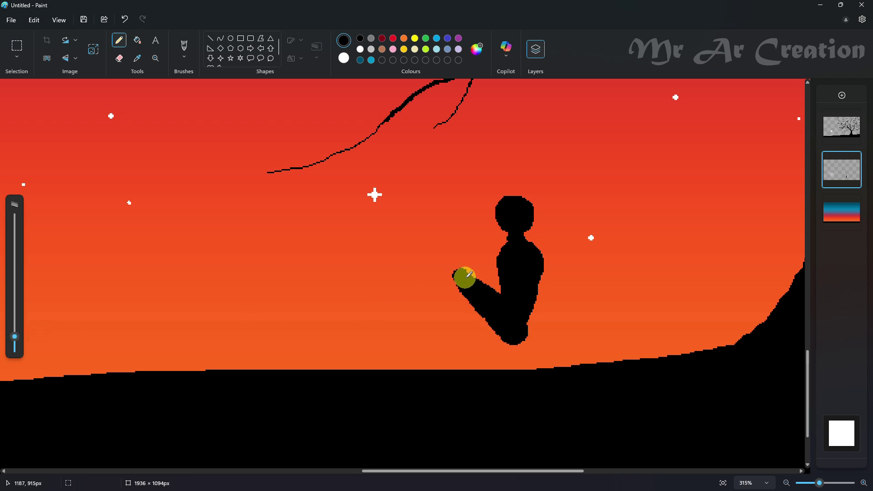
key(ctrl+z)
click(464, 280)
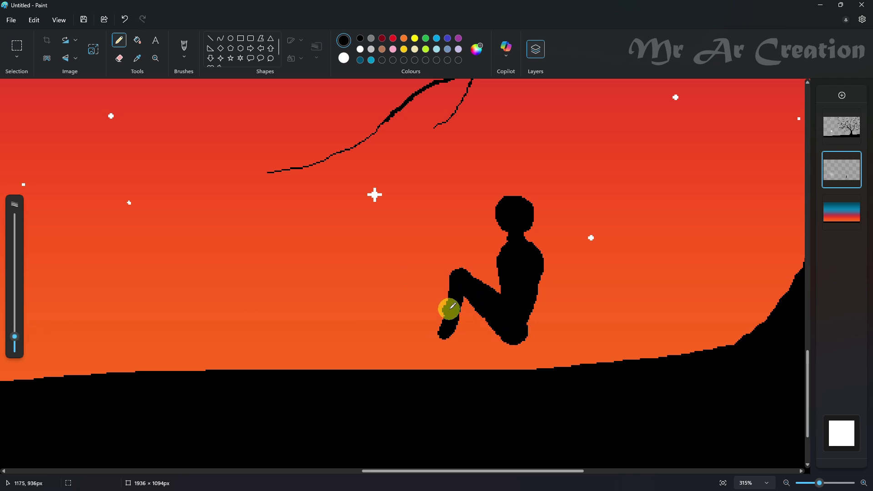
key(ctrl+z)
drag(460, 276, 438, 340)
drag(459, 282, 443, 337)
key(ctrl+z)
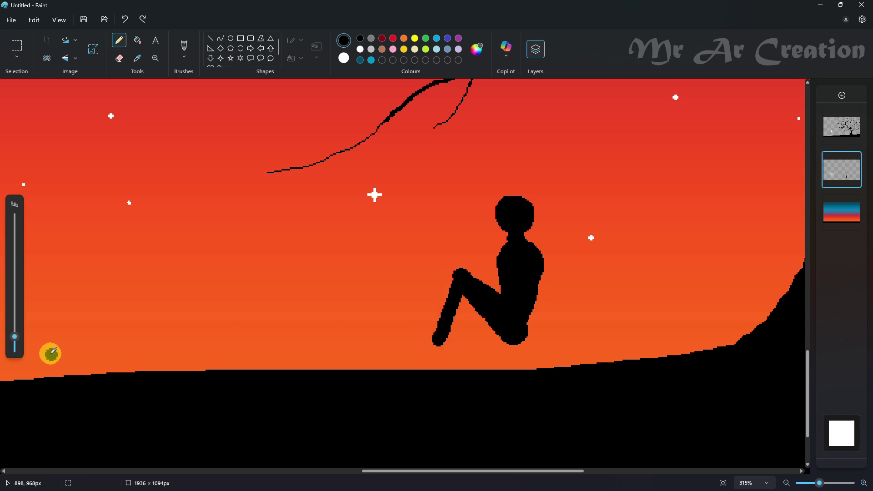
key(ctrl+z)
Draw the lower leg, add a second bent leg in front of it, and thicken the figure's back.
drag(461, 271, 445, 330)
drag(468, 286, 411, 339)
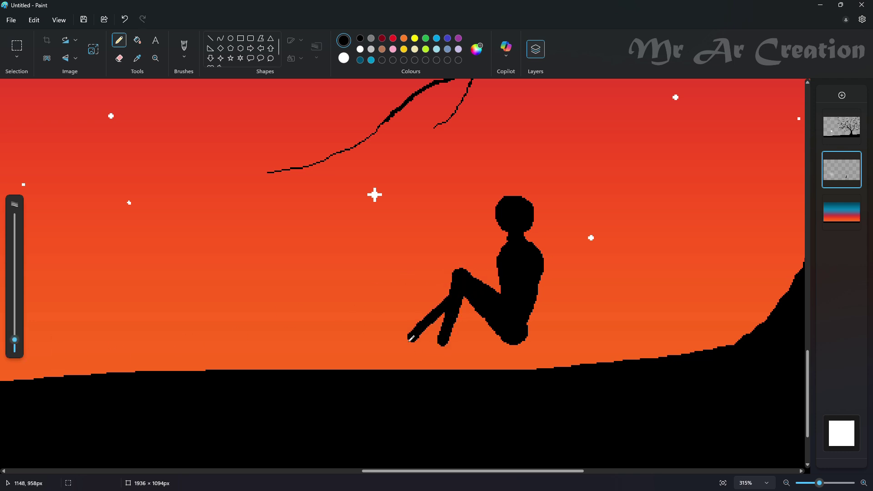
key(ctrl+z)
drag(430, 289, 502, 319)
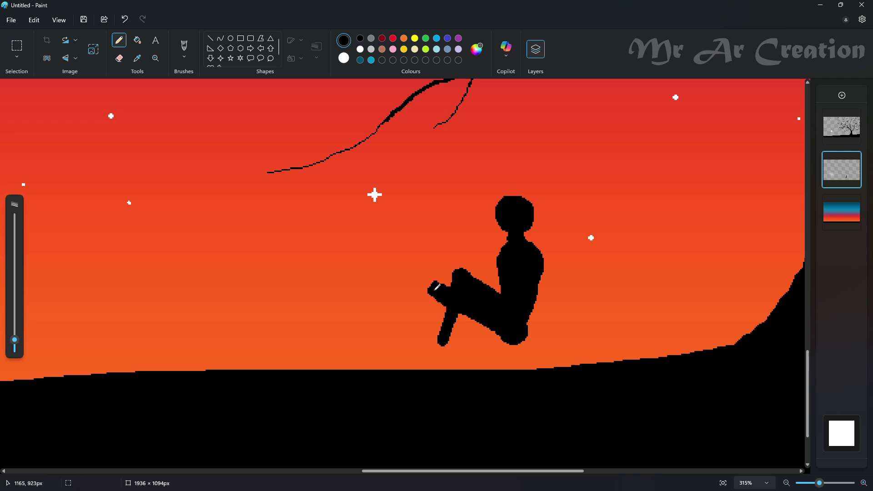
drag(437, 288, 413, 320)
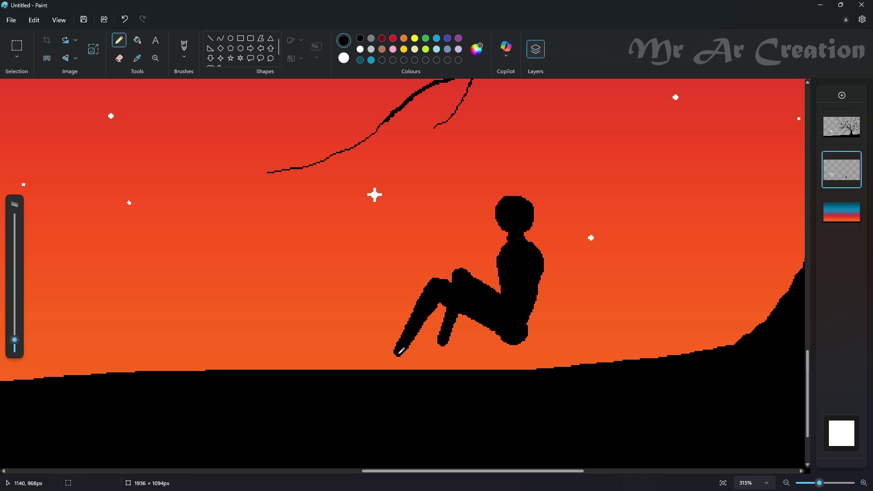
drag(542, 268, 531, 315)
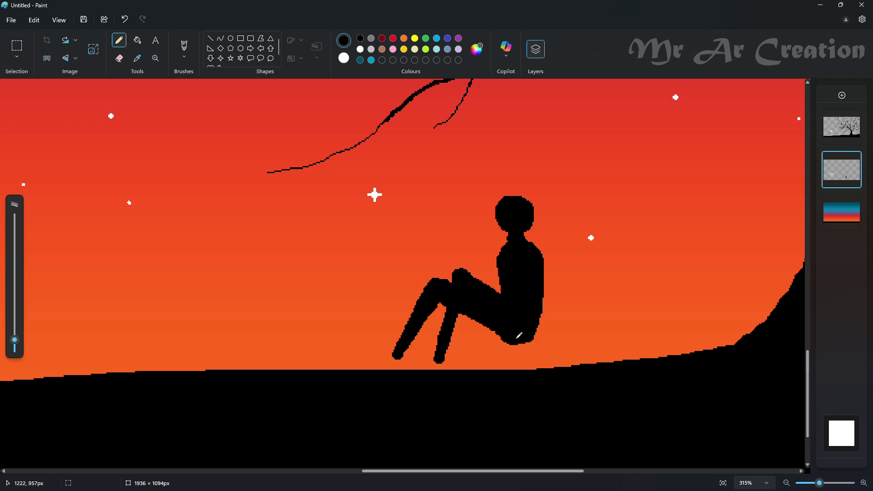
Remove the figure's two legs and redraw a single bent leg with its knee raised.
click(18, 46)
drag(370, 238, 499, 381)
drag(499, 381, 470, 358)
drag(466, 350, 500, 365)
key(ctrl+z)
click(121, 60)
mouse_move(473, 291)
mouse_down()
mouse_move(446, 250)
mouse_move(493, 308)
mouse_move(500, 337)
mouse_up()
click(127, 46)
mouse_move(469, 271)
mouse_down()
mouse_move(516, 344)
mouse_move(506, 338)
mouse_up()
key(ctrl+z)
drag(456, 274, 501, 311)
drag(441, 302, 421, 342)
drag(421, 342, 457, 274)
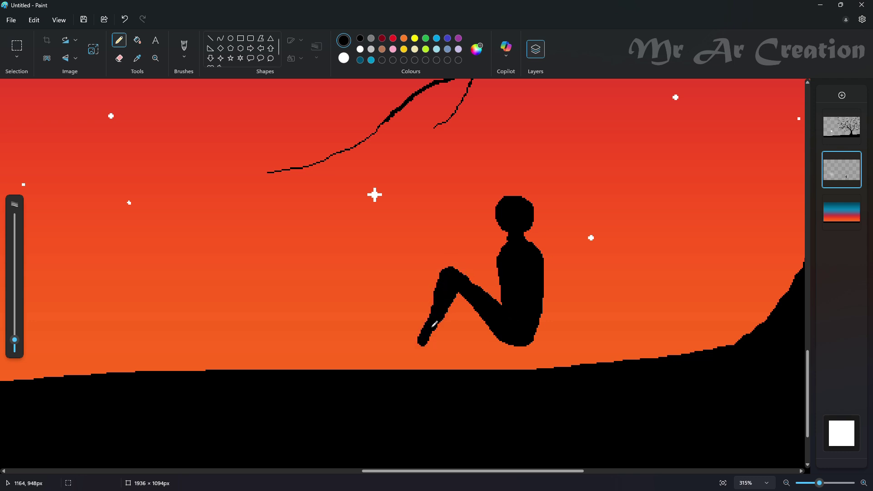
Select the whole seated figure and delete it from the layer.
click(19, 44)
scroll(318, 273, up, 1)
drag(562, 473, 629, 473)
drag(143, 204, 348, 440)
mouse_move(264, 368)
mouse_down()
mouse_move(418, 371)
mouse_move(468, 390)
mouse_up()
key(Delete)
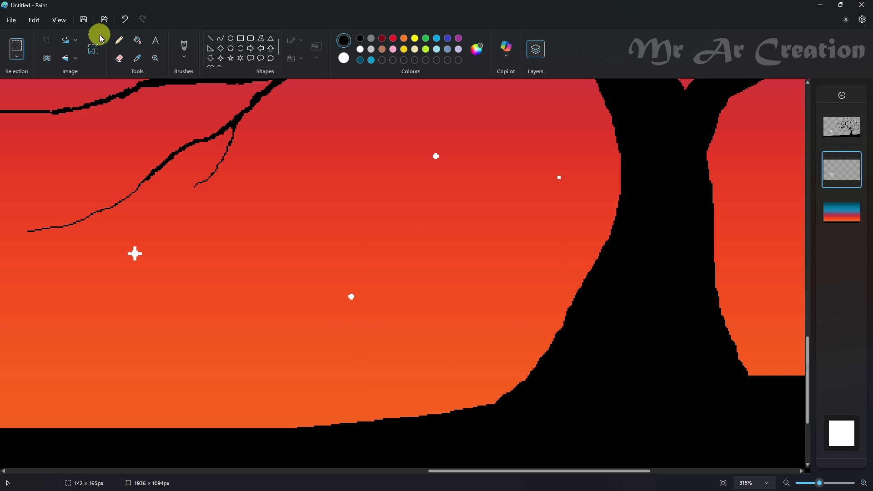
With the Pencil, draw a new black figure's head, reclining torso and raised thigh just left of the tree trunk.
click(119, 40)
click(507, 276)
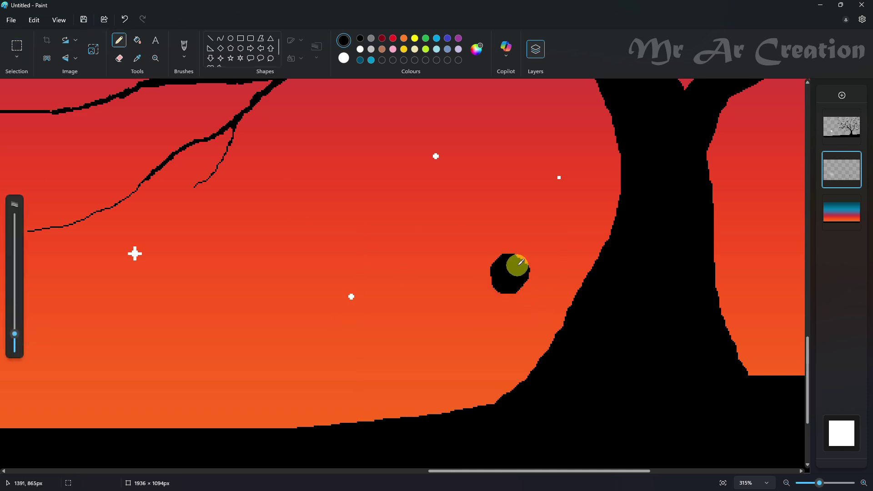
mouse_move(521, 262)
mouse_down()
mouse_move(495, 309)
mouse_move(497, 342)
mouse_up()
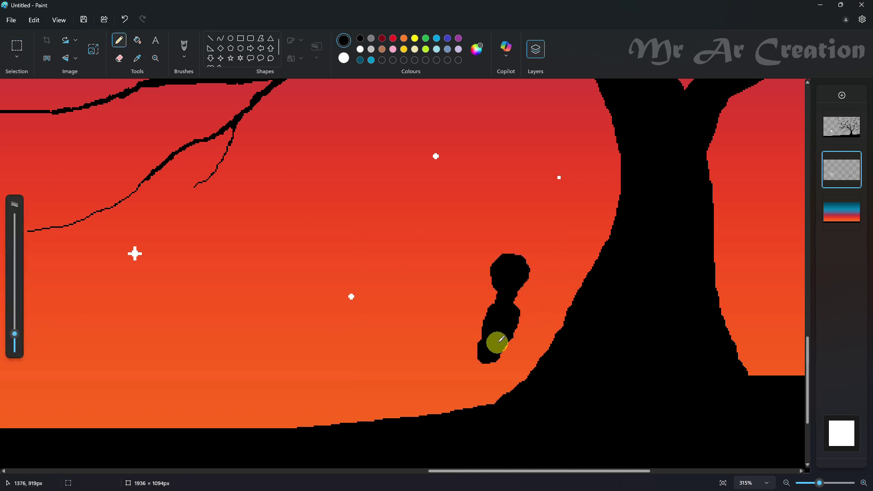
drag(449, 311, 479, 358)
key(ctrl+z)
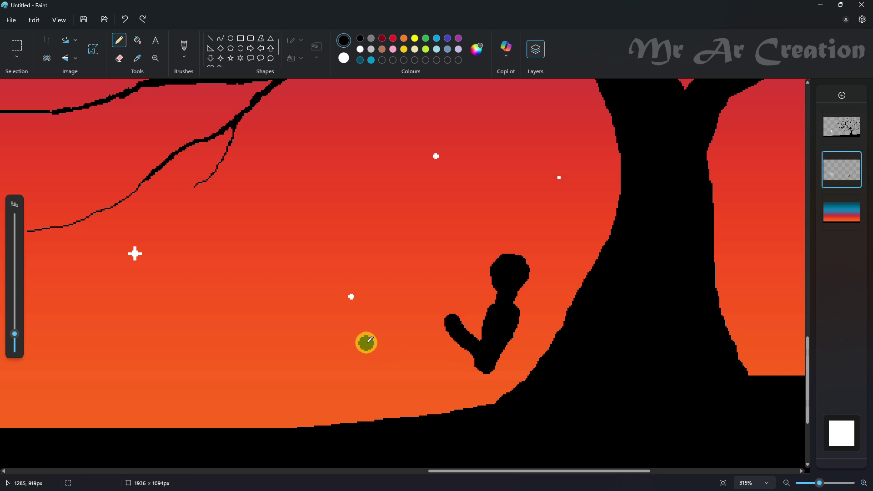
key(ctrl+z)
mouse_move(509, 317)
mouse_down()
mouse_move(501, 353)
mouse_move(425, 328)
mouse_move(468, 359)
mouse_up()
Set the Pencil to 9 px and draw the figure's lower leg sloping down from the raised knee.
drag(423, 329, 385, 388)
key(ctrl+z)
drag(16, 335, 17, 337)
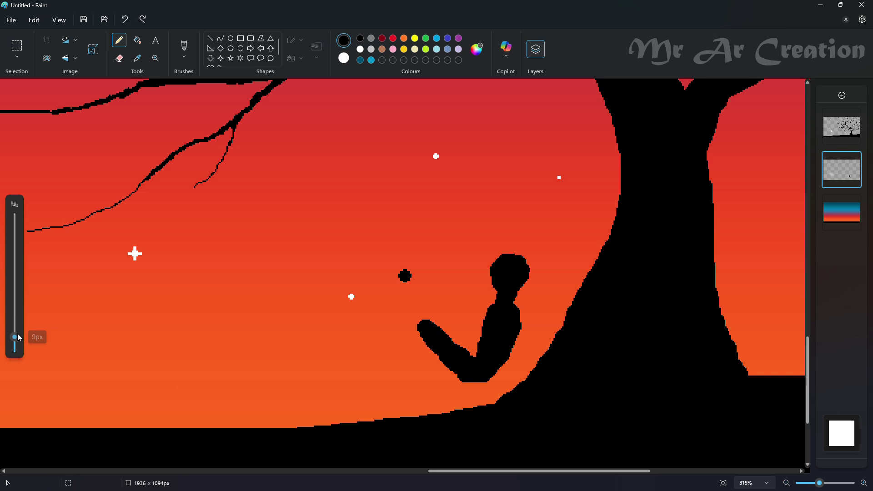
click(19, 337)
mouse_move(423, 326)
mouse_down()
mouse_move(425, 341)
mouse_move(400, 350)
mouse_move(427, 337)
mouse_move(386, 389)
mouse_up()
key(ctrl+z)
Select the figure and move it down so it sits on the ground leaning against the tree trunk.
click(16, 41)
drag(350, 203, 546, 429)
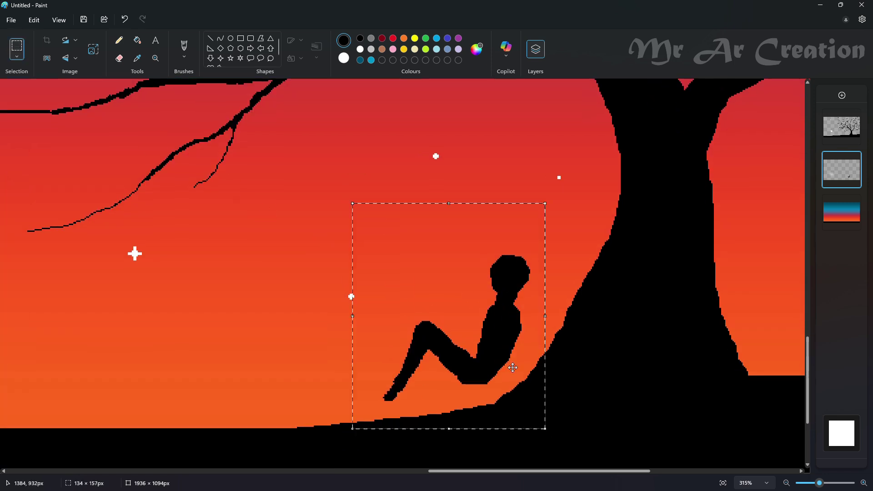
drag(505, 357, 529, 381)
Draw the foot of the bent leg with the Pencil and add an outstretched second leg ending in an upturned foot.
key(p)
scroll(417, 408, up, 2)
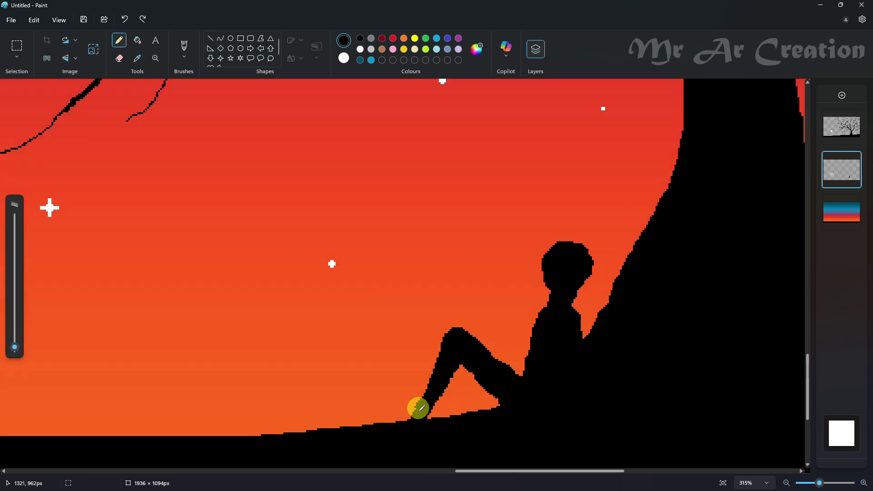
drag(399, 416, 411, 413)
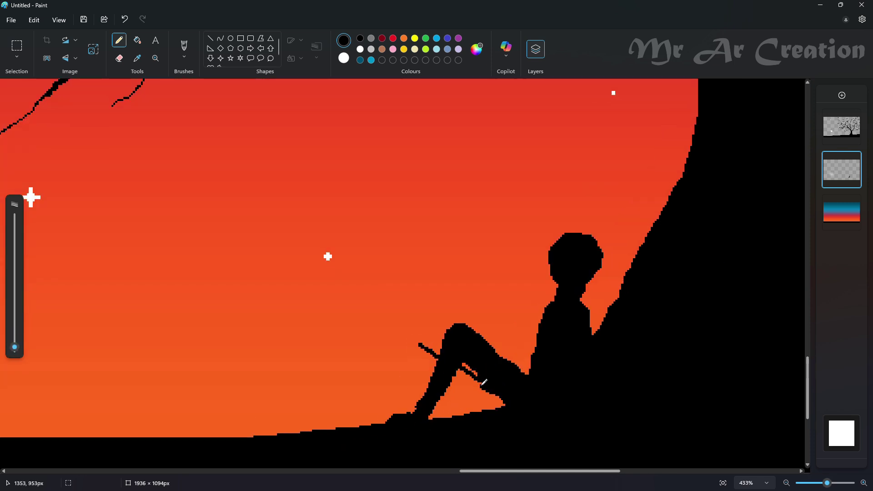
key(ctrl+z)
drag(484, 383, 385, 399)
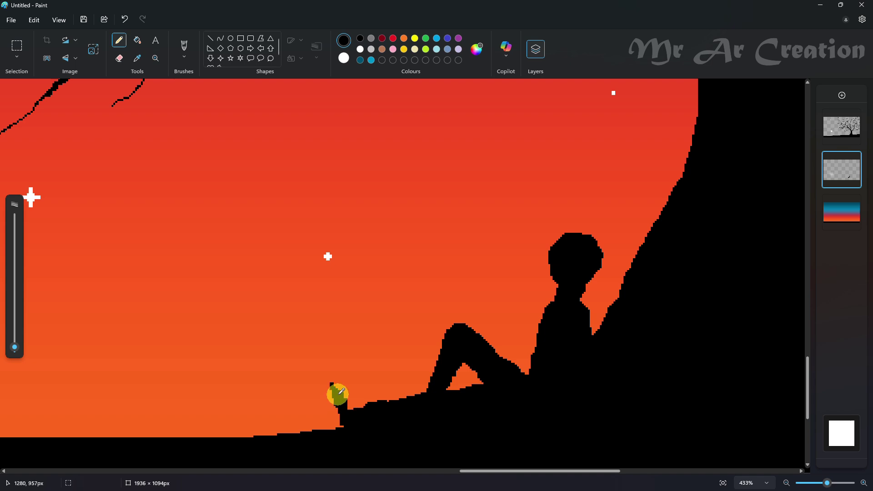
Try extra strokes between the figure's head and the trunk and a pointed tuft on the forehead, and undo them.
scroll(486, 406, down, 10)
scroll(672, 395, up, 10)
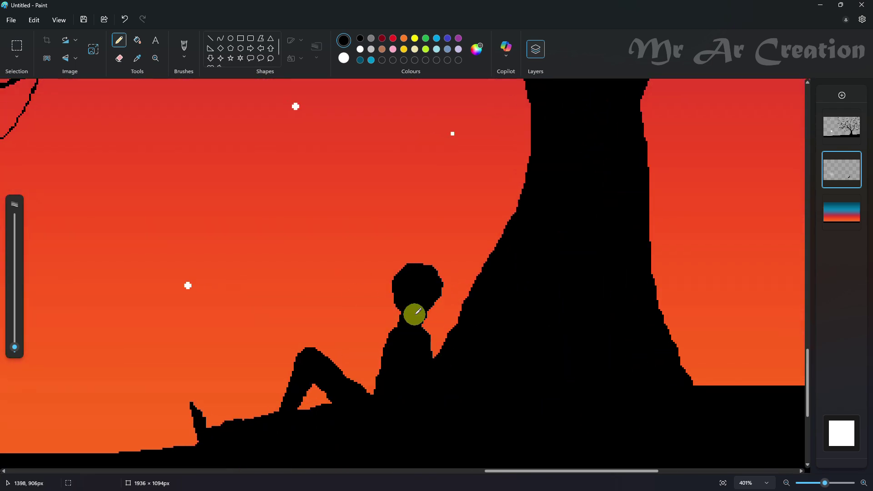
drag(453, 321, 438, 281)
drag(450, 317, 433, 287)
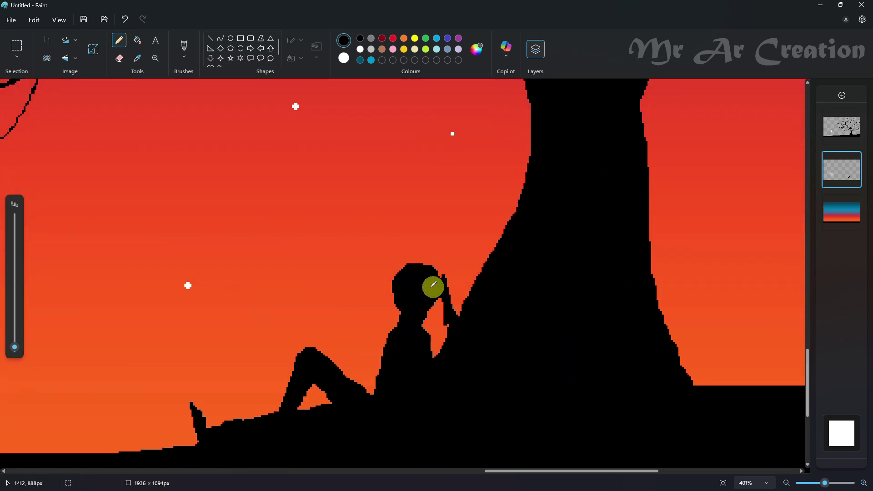
mouse_move(394, 331)
mouse_down()
mouse_move(403, 299)
mouse_move(398, 318)
mouse_up()
key(ctrl+z)
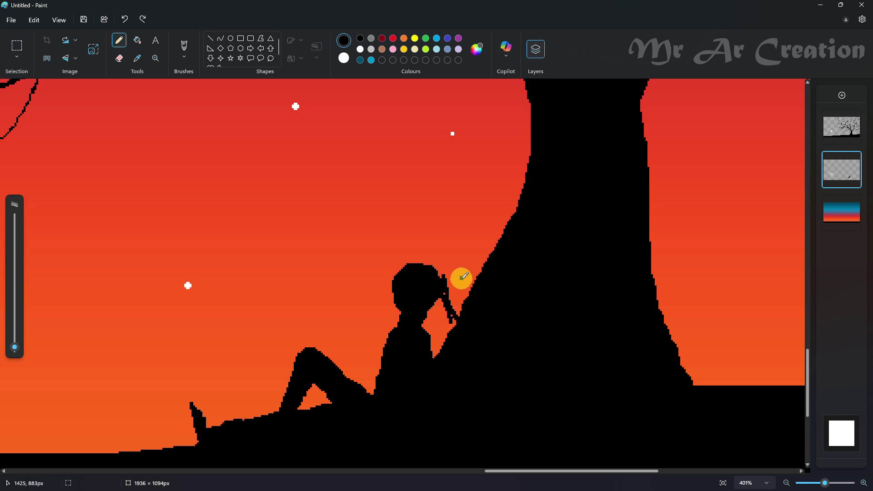
key(ctrl+z)
key(ctrl+z)
scroll(374, 306, up, 3)
scroll(373, 293, up, 1)
drag(399, 264, 418, 243)
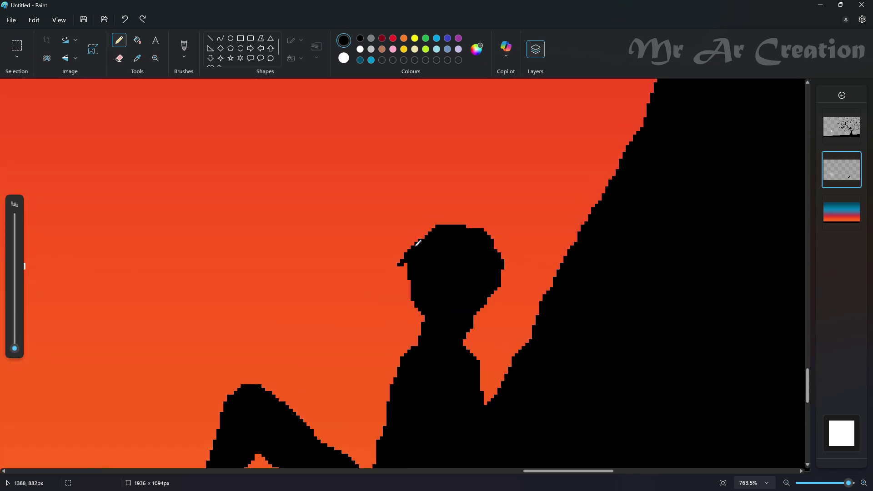
key(ctrl+z)
key(ctrl+z)
Add spiky hair tufts around the figure's head and trim the front of the face with the Eraser.
scroll(545, 277, down, 10)
scroll(563, 405, up, 8)
drag(484, 282, 527, 311)
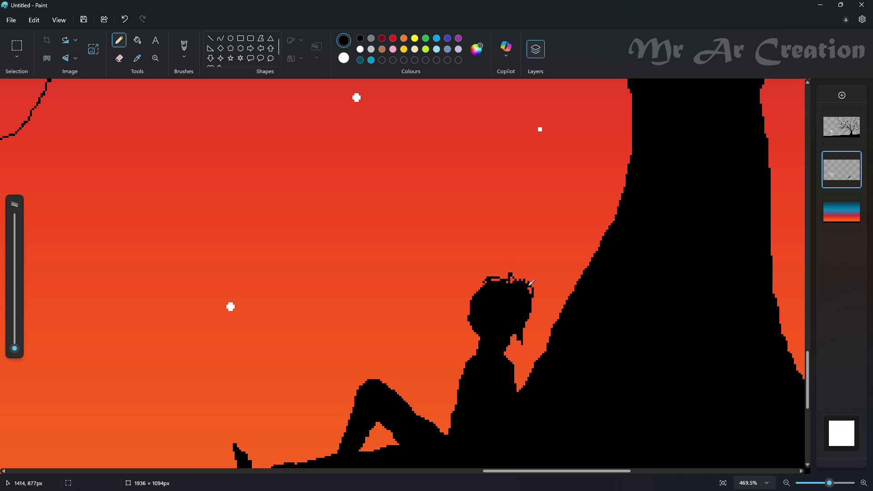
drag(501, 276, 495, 276)
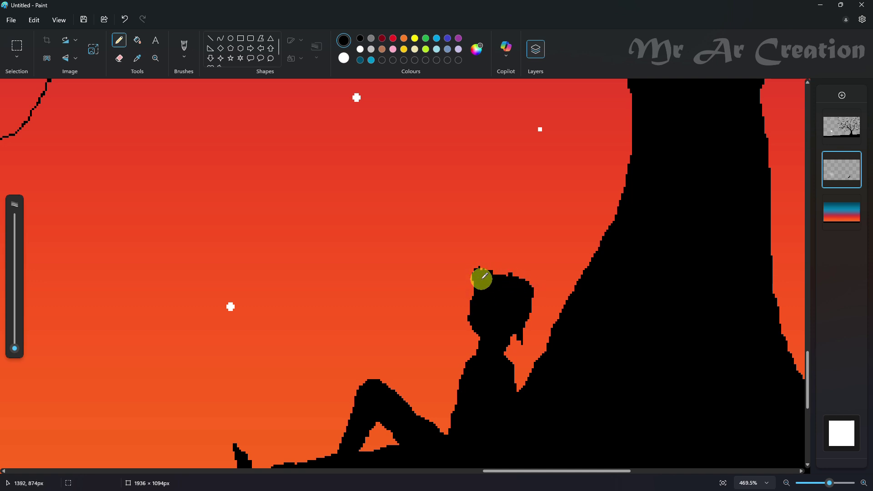
key(ctrl+z)
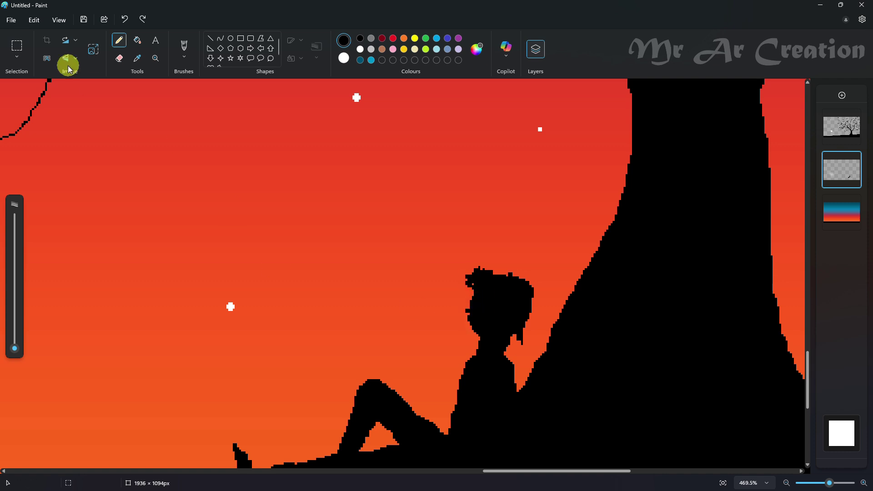
click(119, 58)
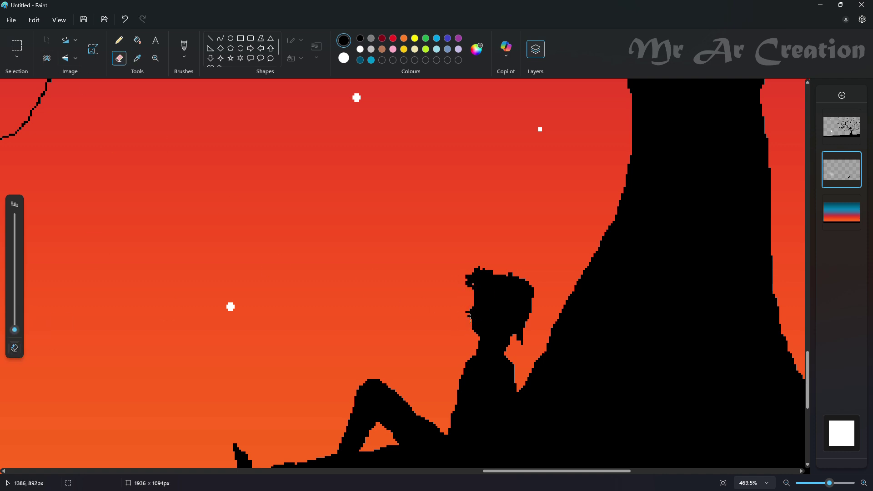
click(122, 40)
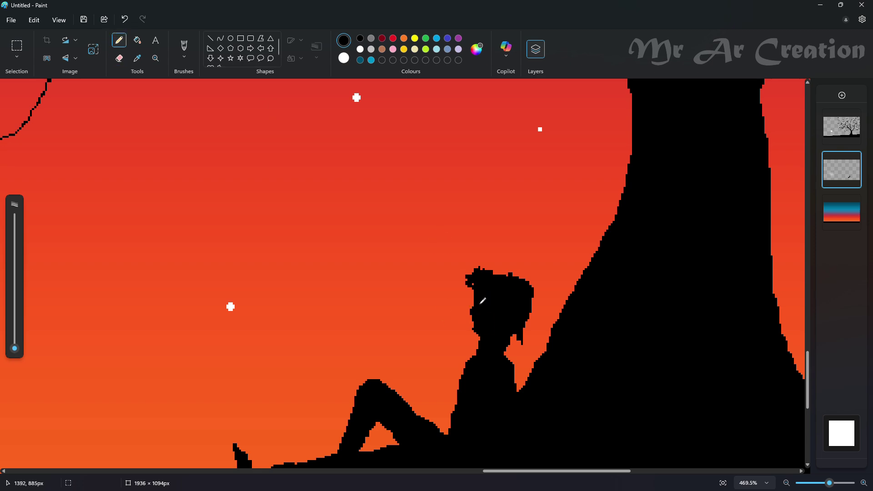
Select the seated figure, enlarge it, and reposition it against the base of the tree trunk.
click(722, 483)
click(17, 48)
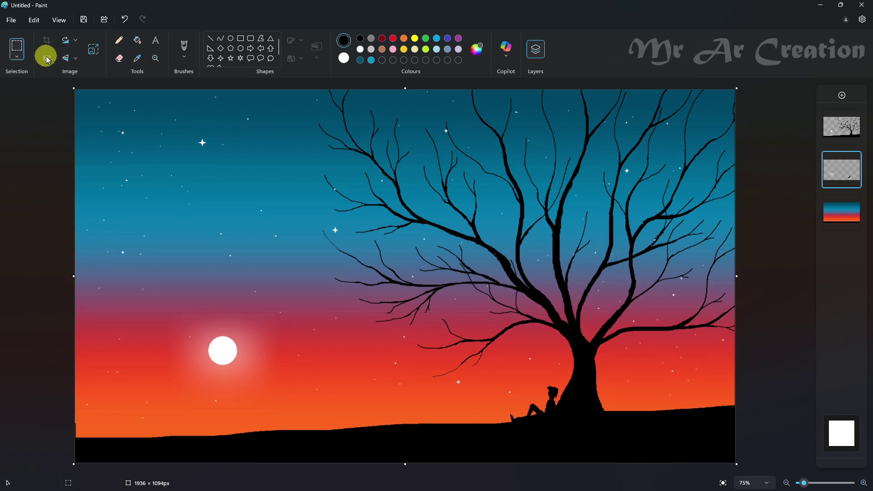
mouse_move(472, 362)
mouse_down()
mouse_move(601, 464)
mouse_move(437, 323)
mouse_up()
drag(573, 422, 580, 440)
drag(580, 440, 623, 481)
drag(560, 410, 575, 430)
click(706, 379)
Reduce the Pencil size and smooth the jagged outline of the seated figure's chest, bent knee and outstretched leg with black strokes.
scroll(585, 366, up, 8)
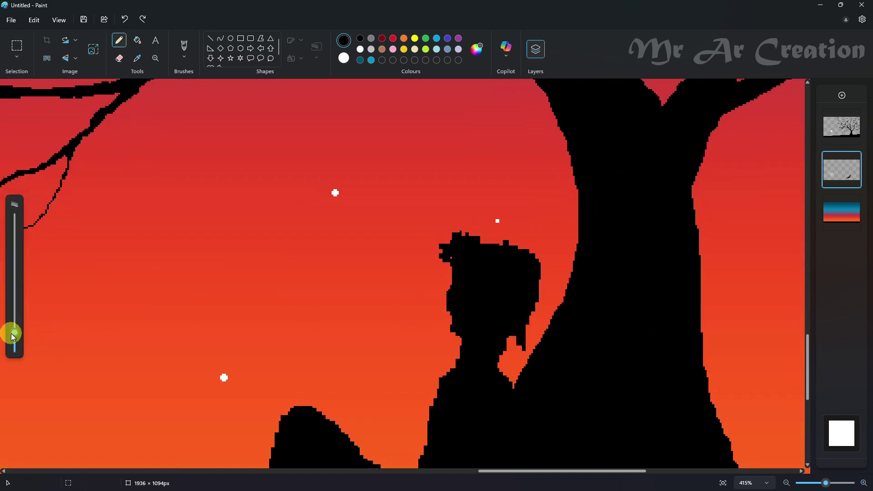
drag(13, 337, 15, 342)
scroll(474, 349, down, 2)
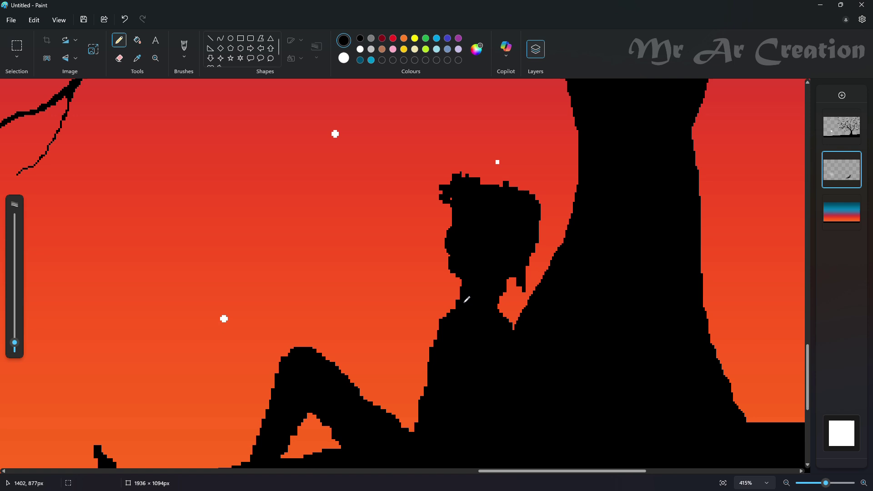
scroll(451, 318, down, 1)
drag(447, 258, 413, 372)
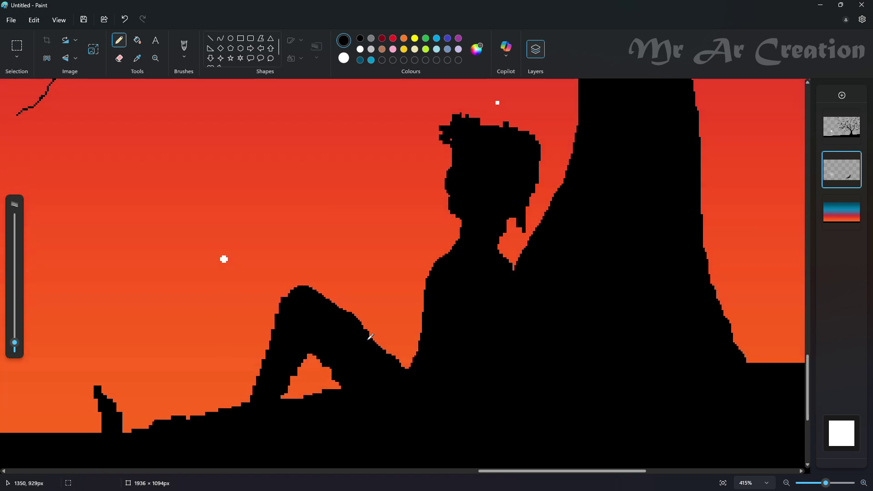
scroll(287, 315, down, 1)
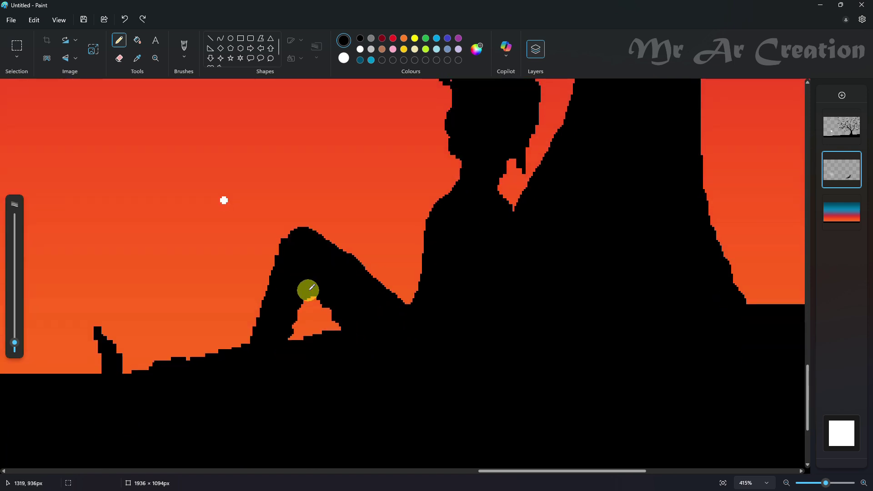
drag(298, 232, 261, 316)
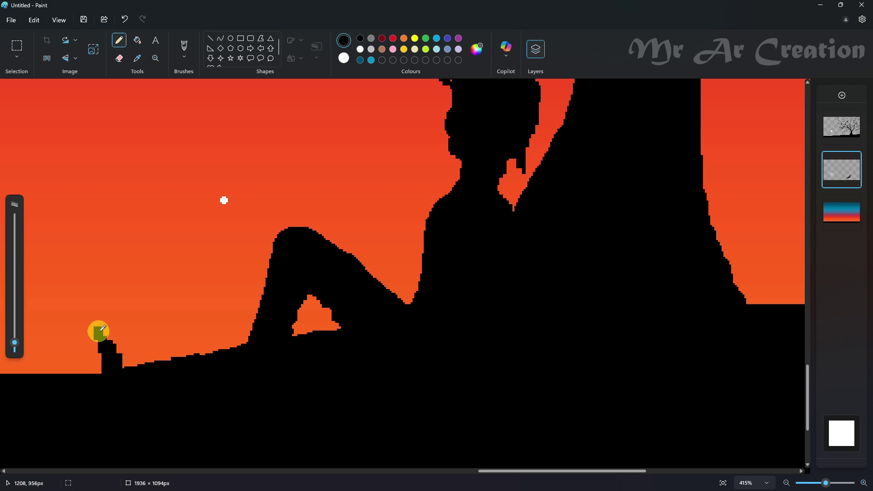
Round out the figure's hair and the back of the head with fine black Pencil strokes, undoing a stray stroke at the chin.
scroll(494, 340, up, 4)
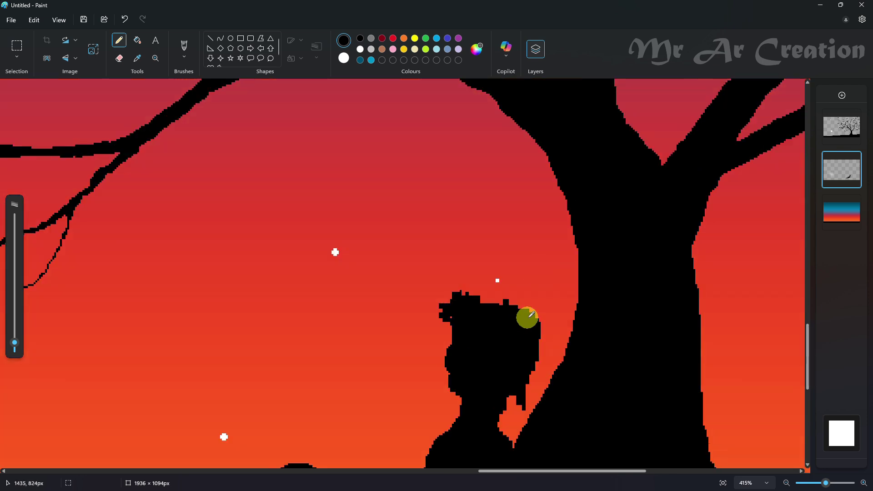
scroll(519, 364, down, 1)
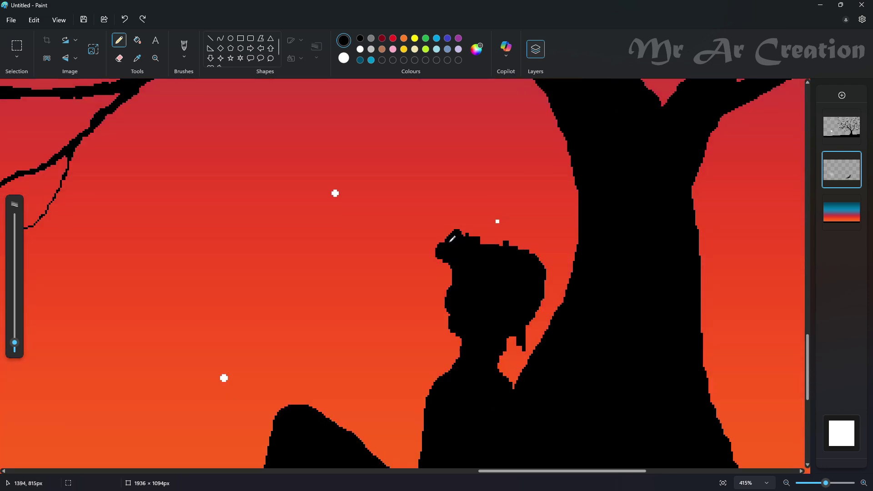
click(535, 258)
mouse_move(548, 279)
mouse_down()
mouse_move(534, 321)
mouse_move(483, 353)
mouse_move(514, 335)
mouse_up()
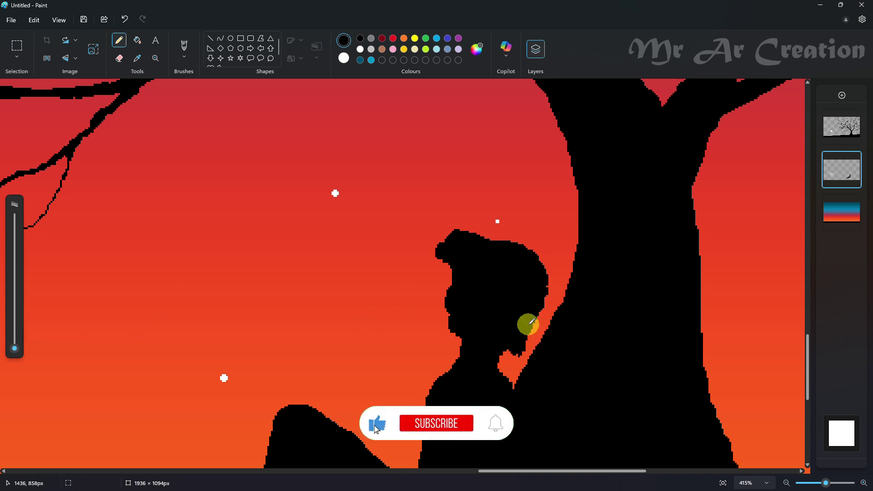
scroll(531, 323, up, 1)
mouse_move(454, 330)
mouse_down()
mouse_move(471, 300)
mouse_move(450, 327)
mouse_up()
key(ctrl+z)
scroll(467, 335, down, 8)
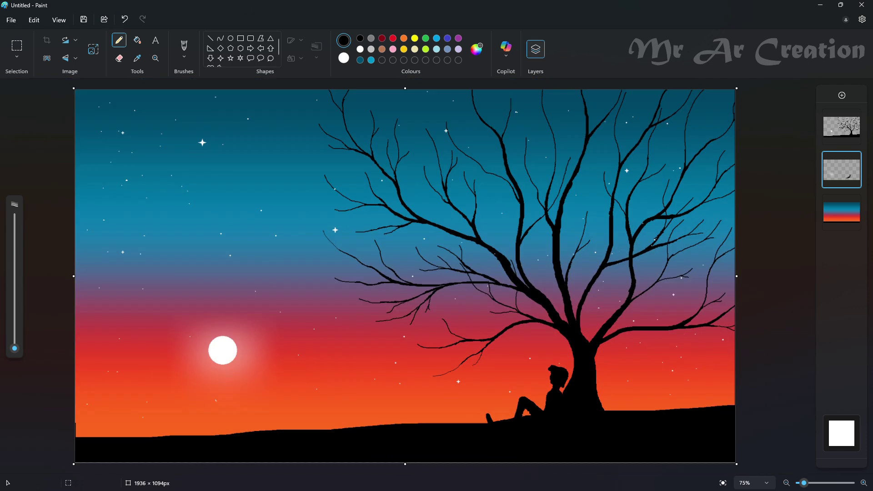
scroll(305, 435, up, 5)
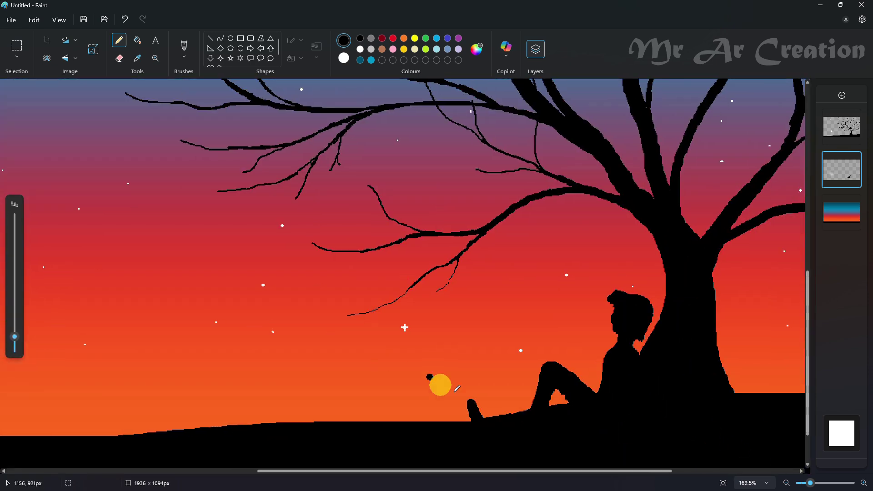
scroll(521, 339, down, 5)
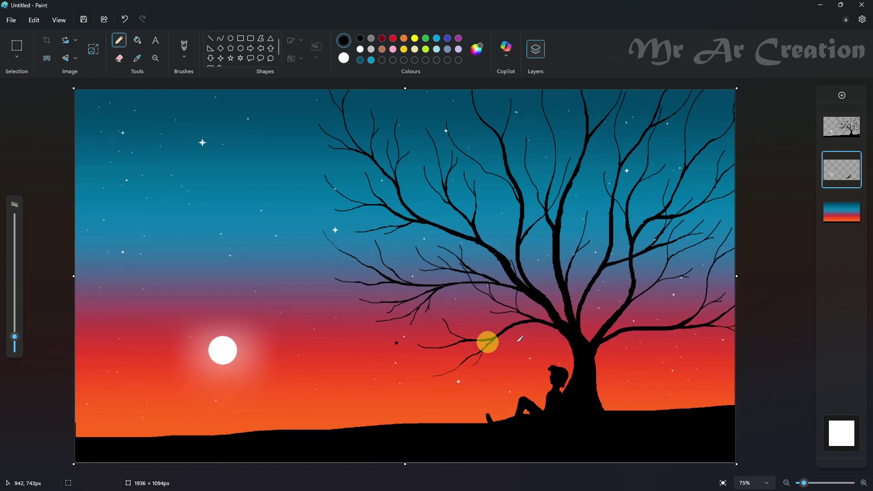